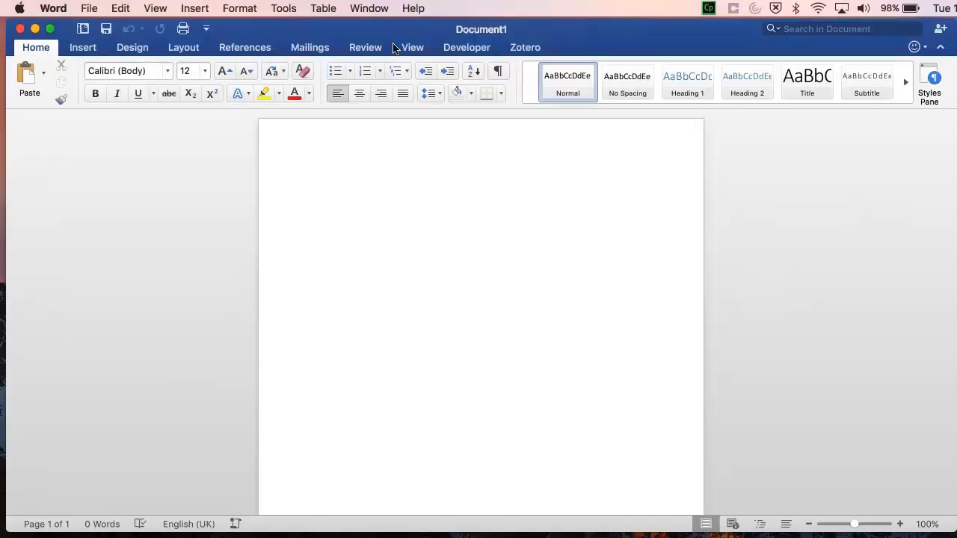
- Show the Zotero citation tools on Word's ribbon for the blank Document1
left_click(524, 47)
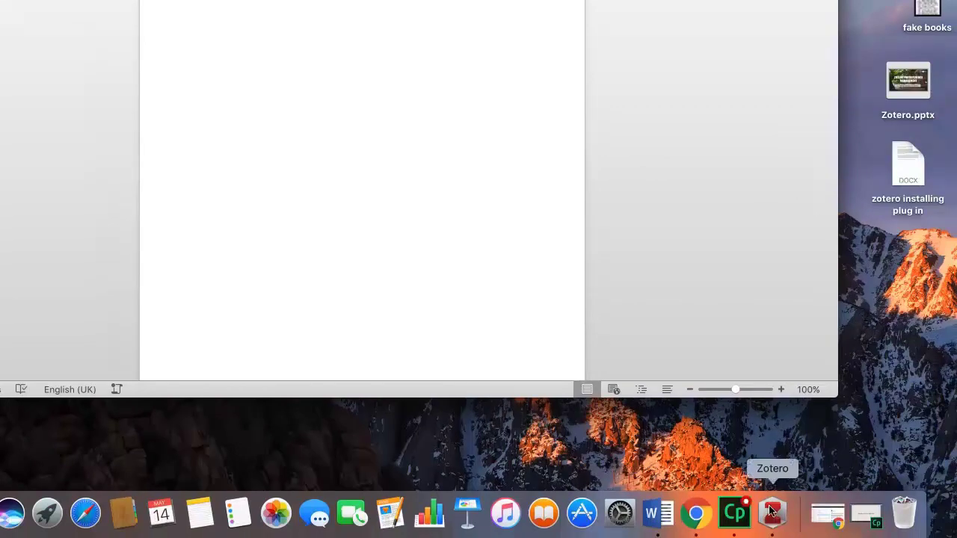
- Open Zotero's Cite preferences, check the Word Processors settings, then view the installed styles list
left_click(772, 512)
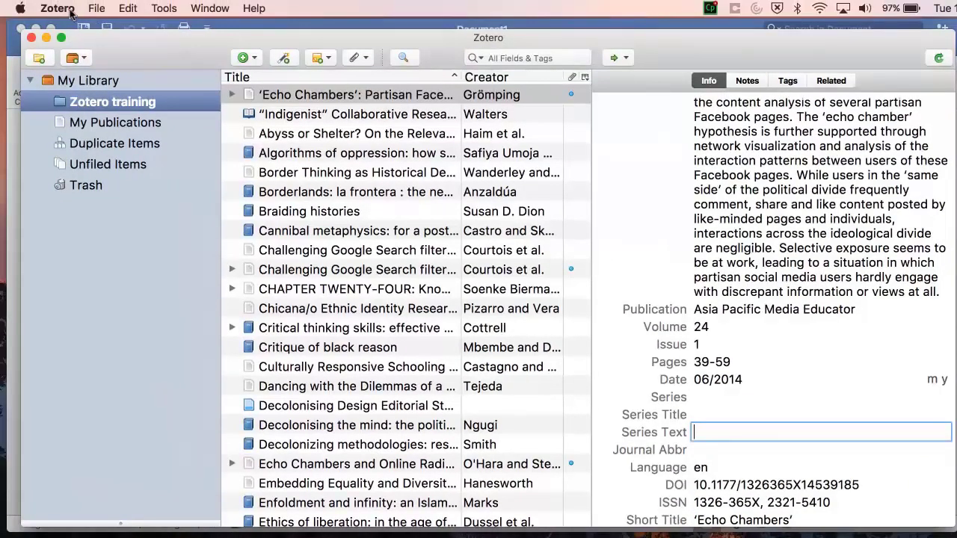
left_click(57, 8)
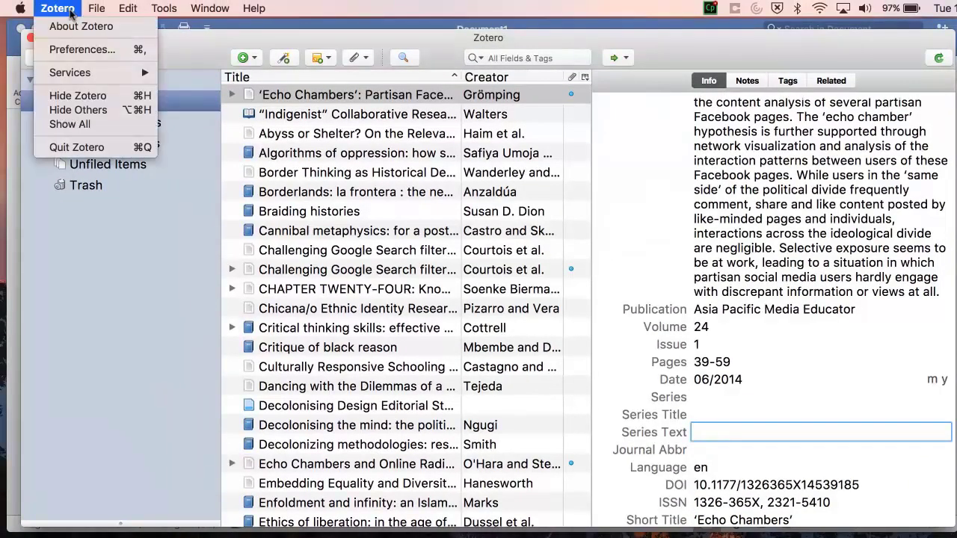
left_click(72, 50)
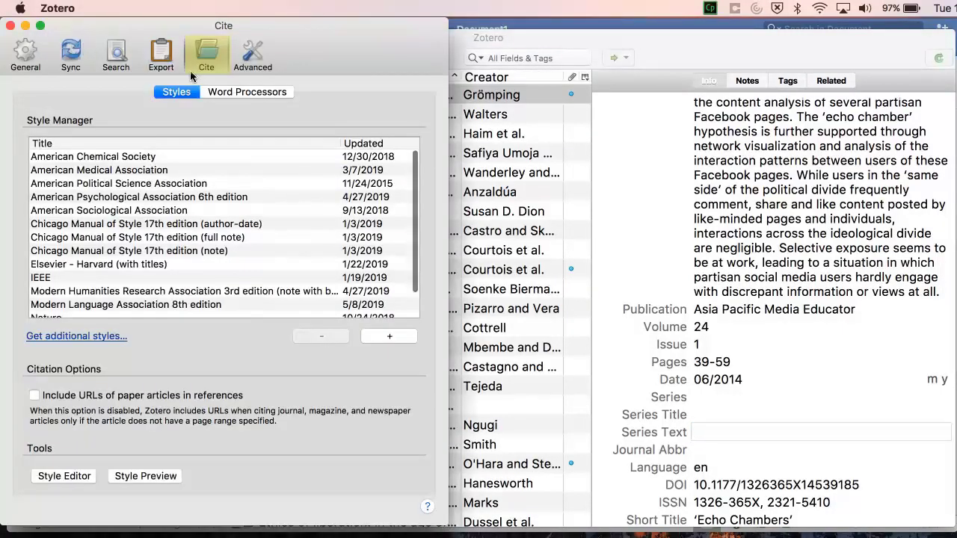
left_click(213, 93)
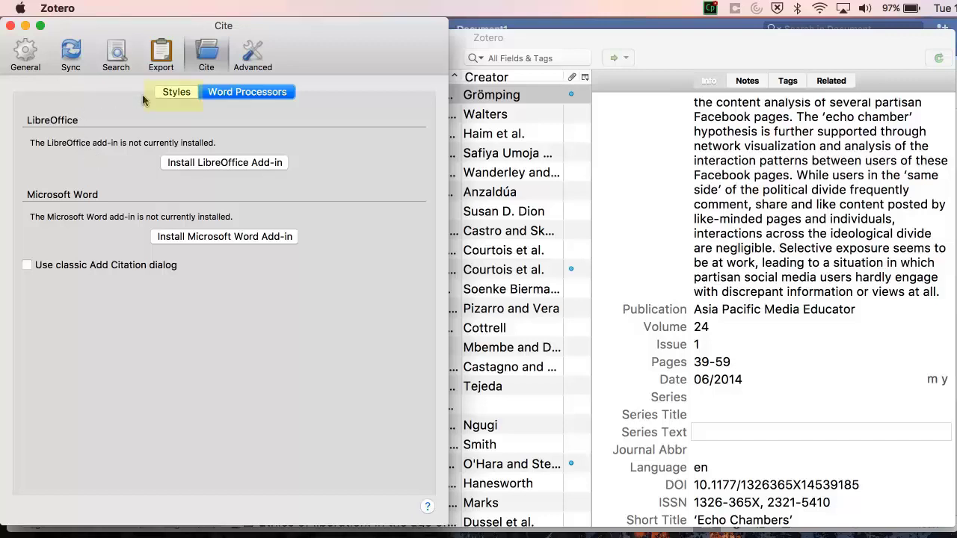
left_click(167, 93)
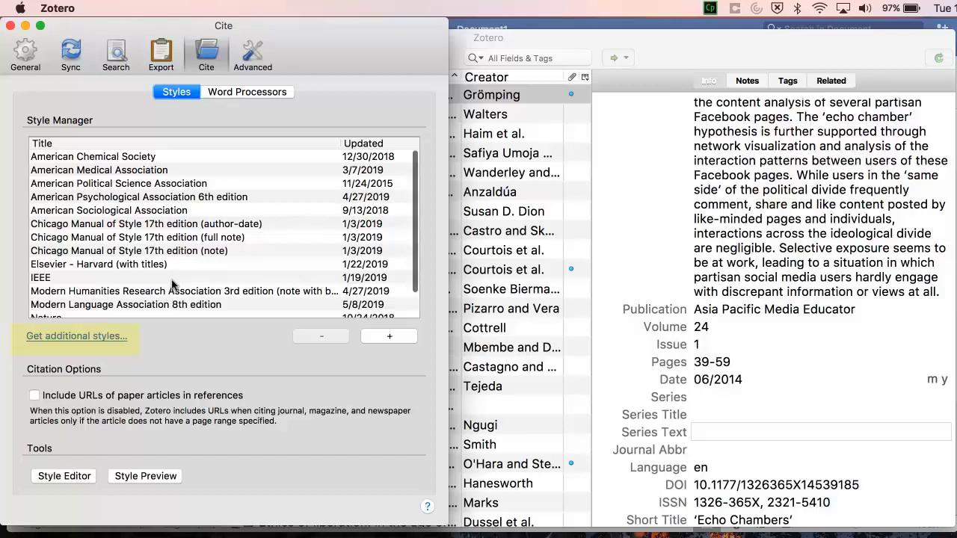
- Search the Style Repository for 'cite them right' and install Cite Them Right 10th edition - Harvard
left_click(104, 337)
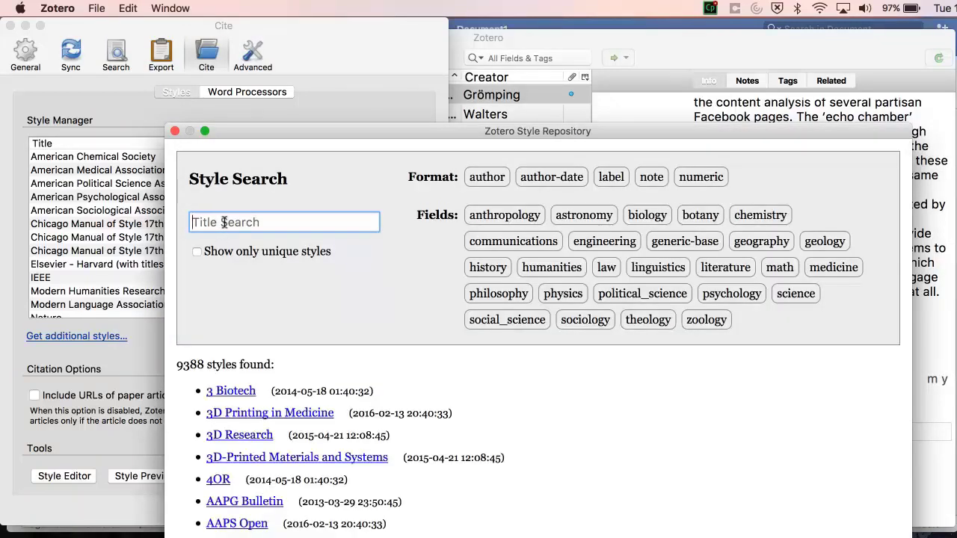
type("cite them ")
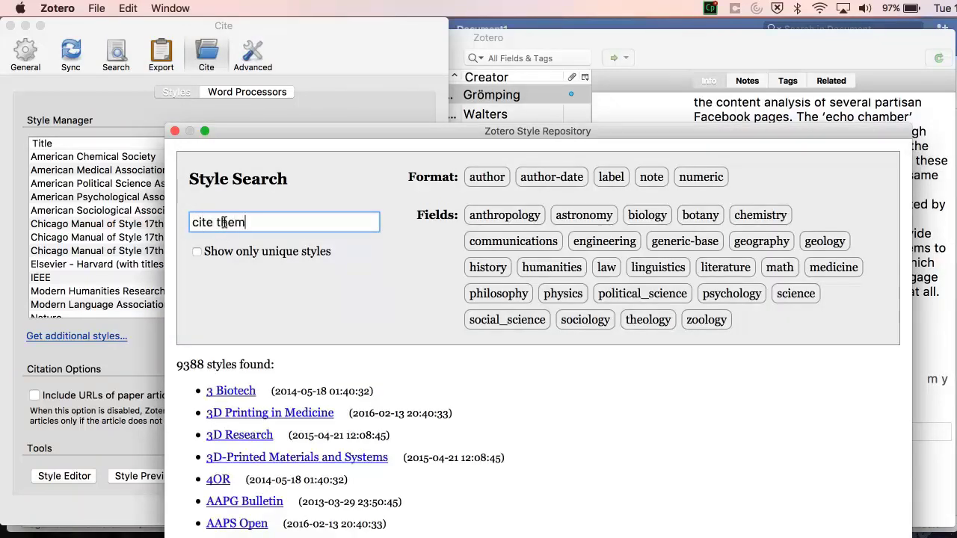
type("right")
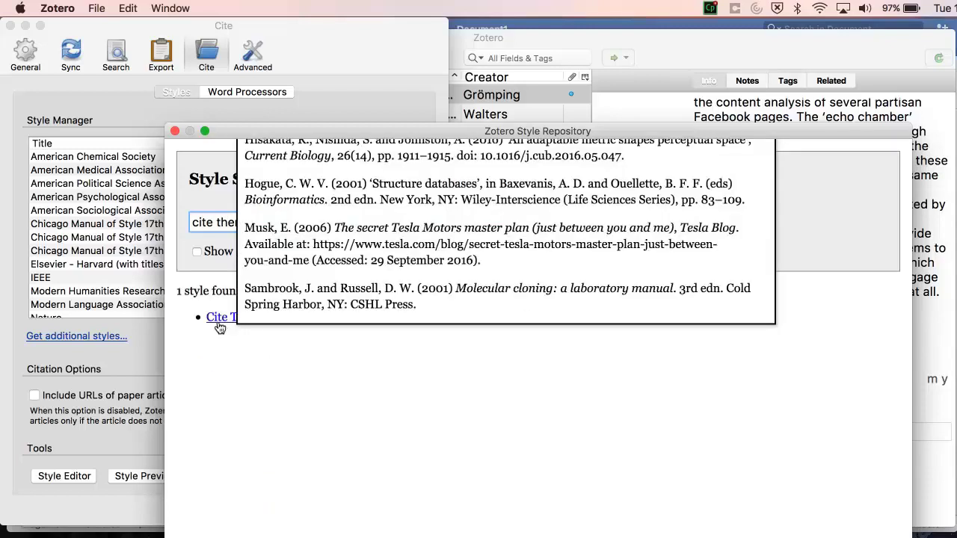
left_click(219, 327)
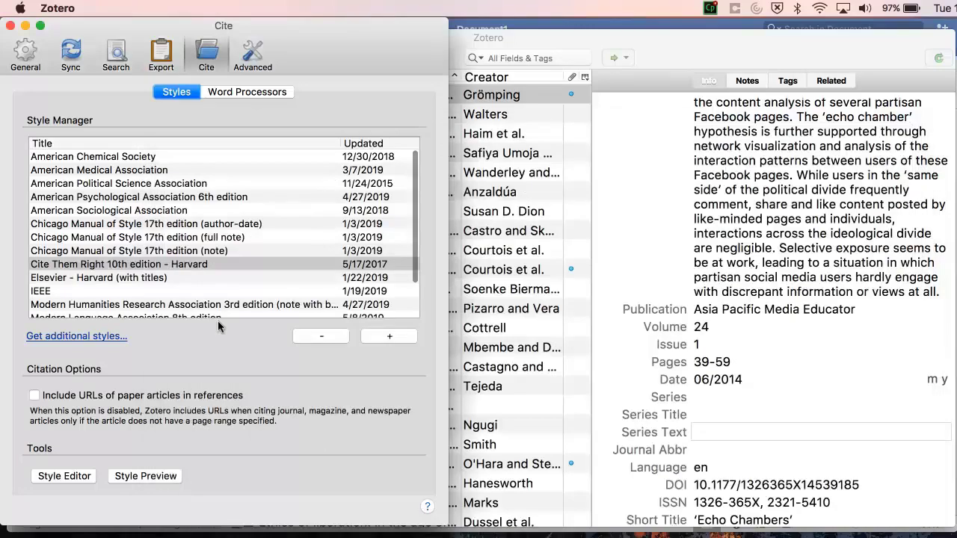
left_click(160, 265)
- Return to Word's 'Text text text' document and bring up the Zotero ribbon tools
key("super+Tab")
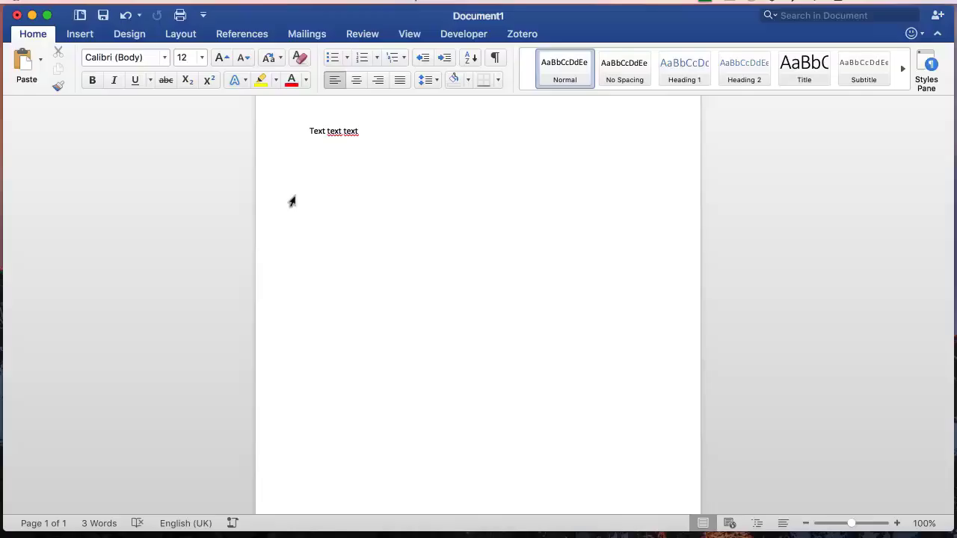
left_click(520, 34)
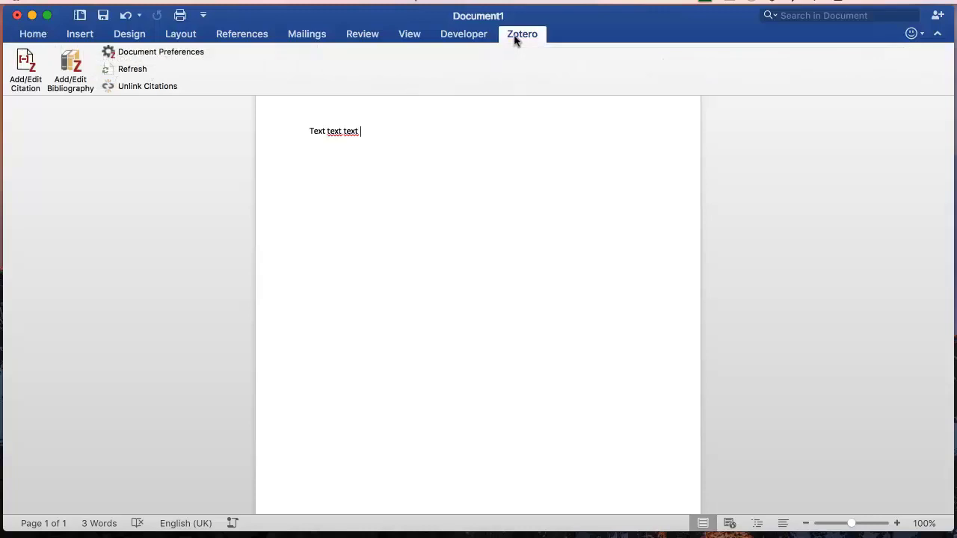
left_click(23, 86)
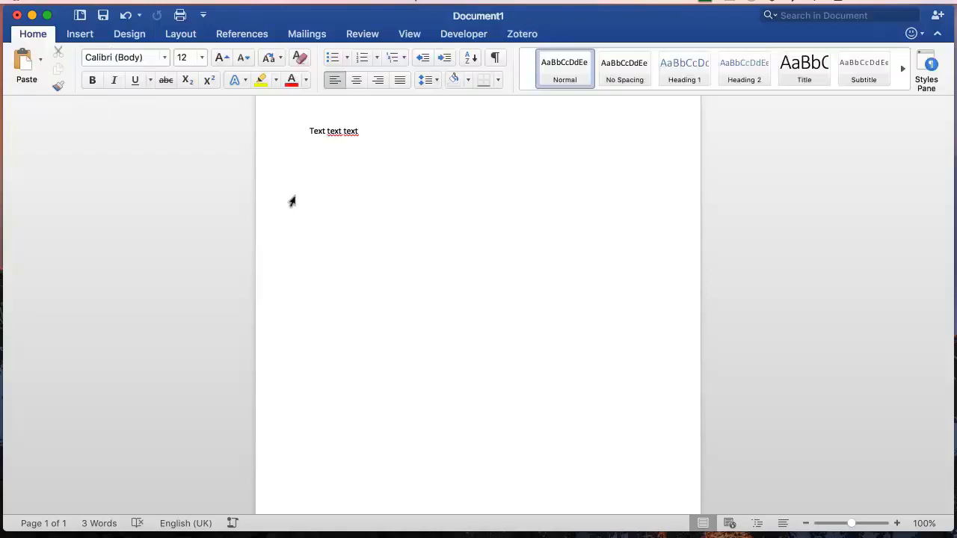
left_click(516, 36)
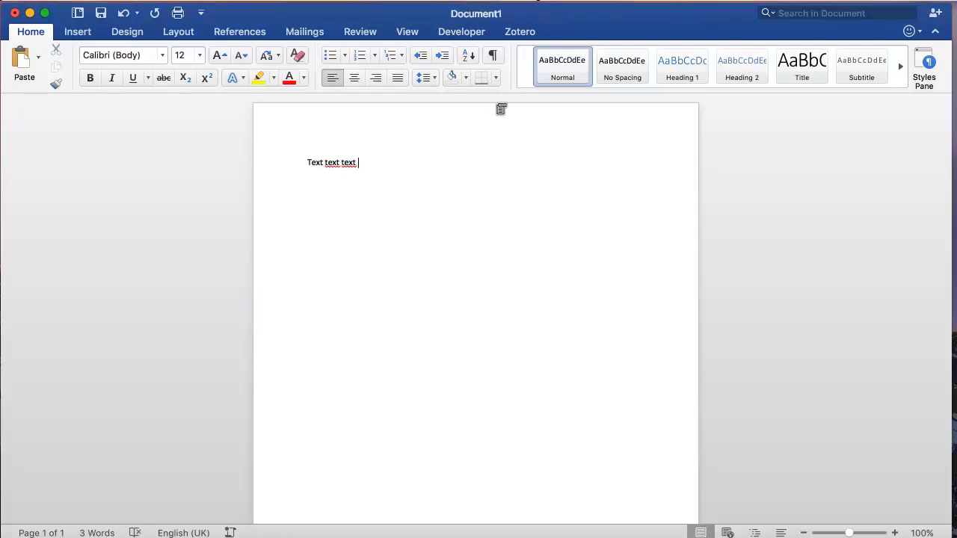
left_click(523, 34)
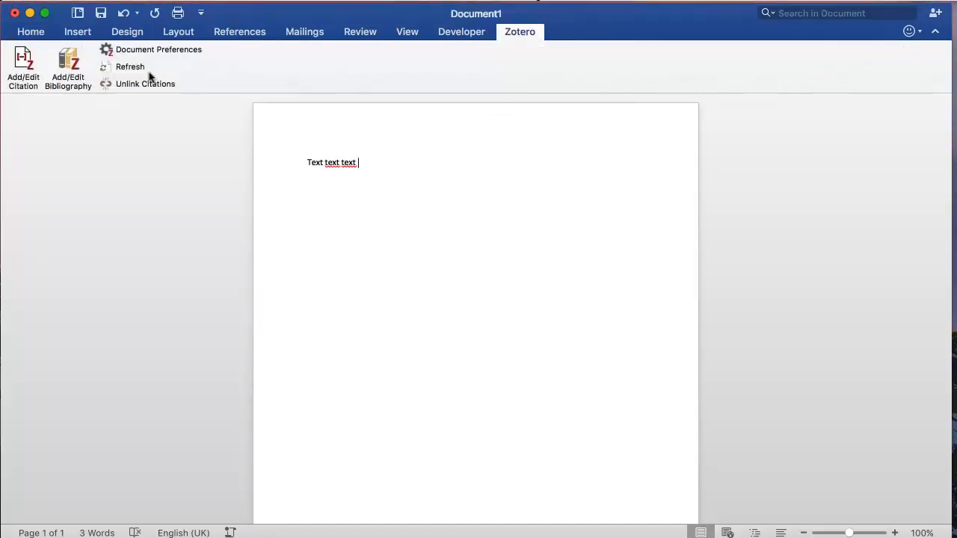
- Set the document's Zotero citation style to Cite Them Right 10th edition - Harvard
left_click(30, 68)
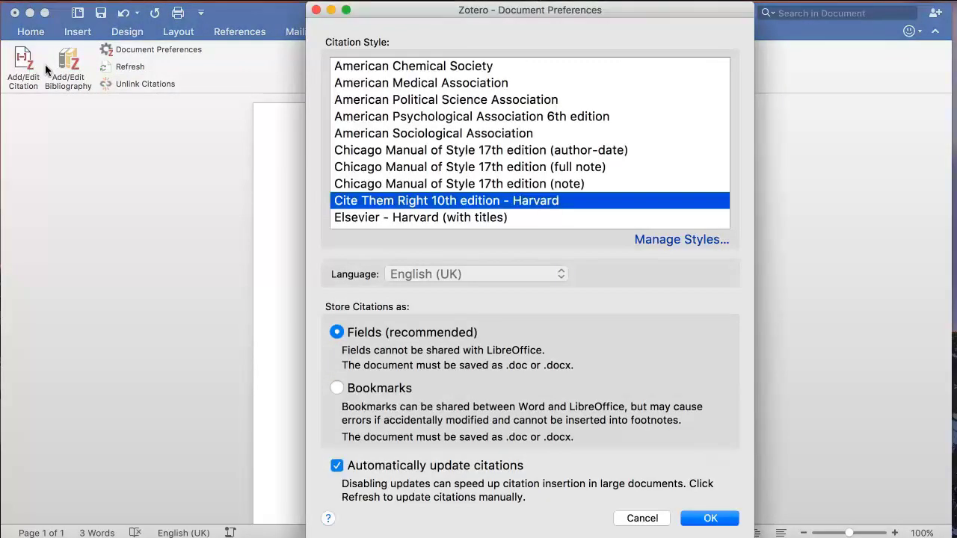
left_click(377, 152)
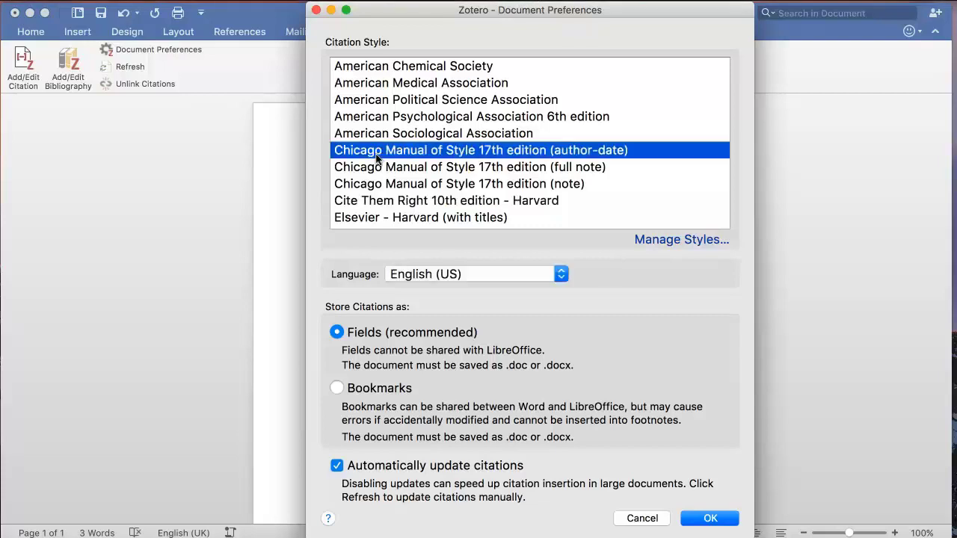
left_click(378, 200)
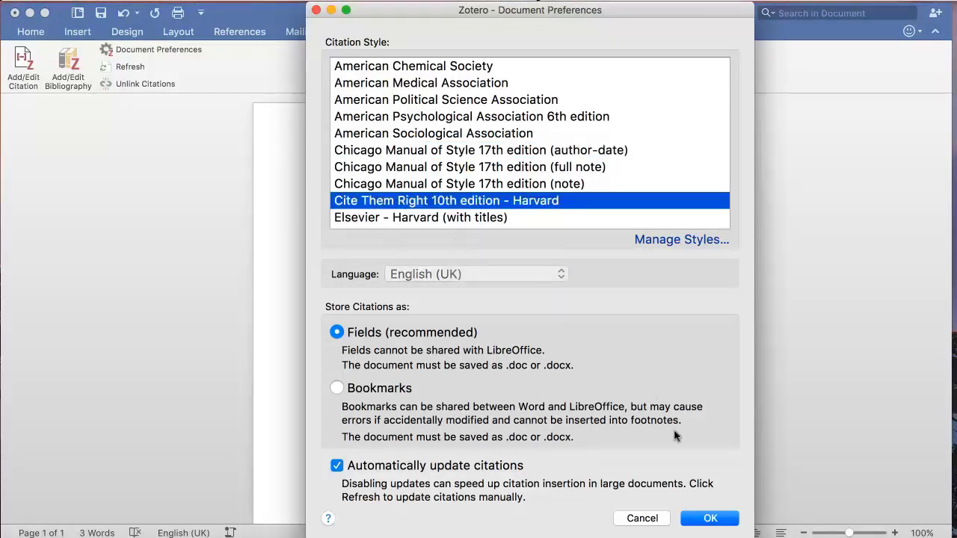
left_click(707, 518)
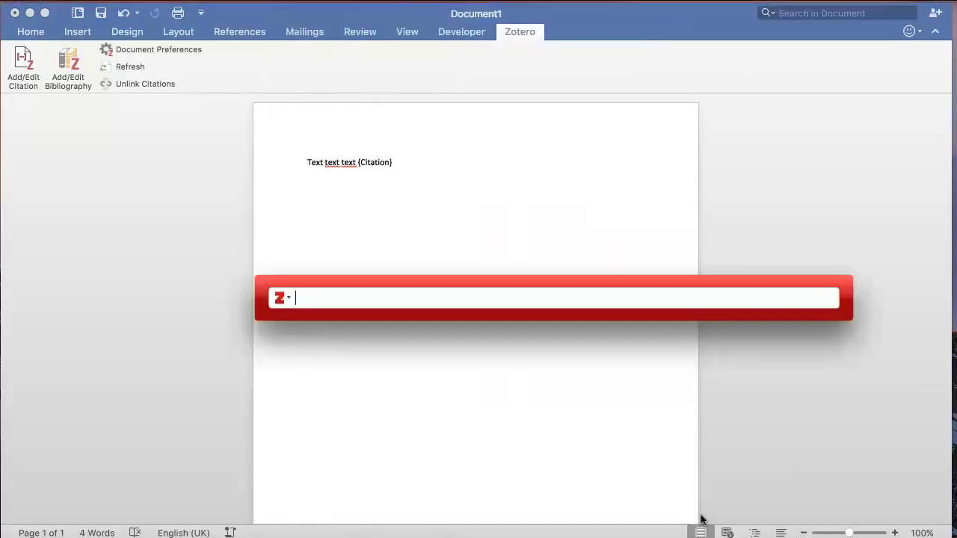
- Cite Noble's Algorithms of oppression after the text, producing (Noble, 2018)
type("algo")
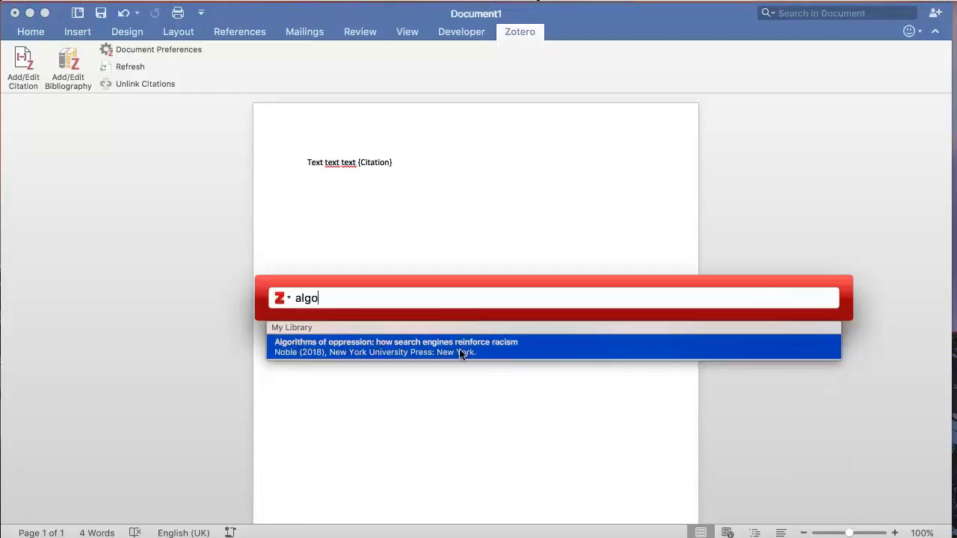
left_click(419, 349)
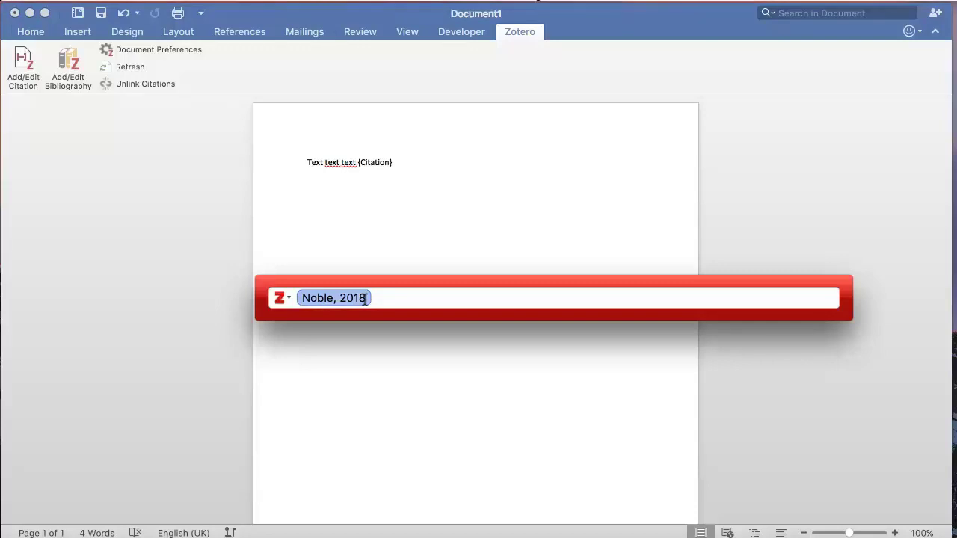
key("Return")
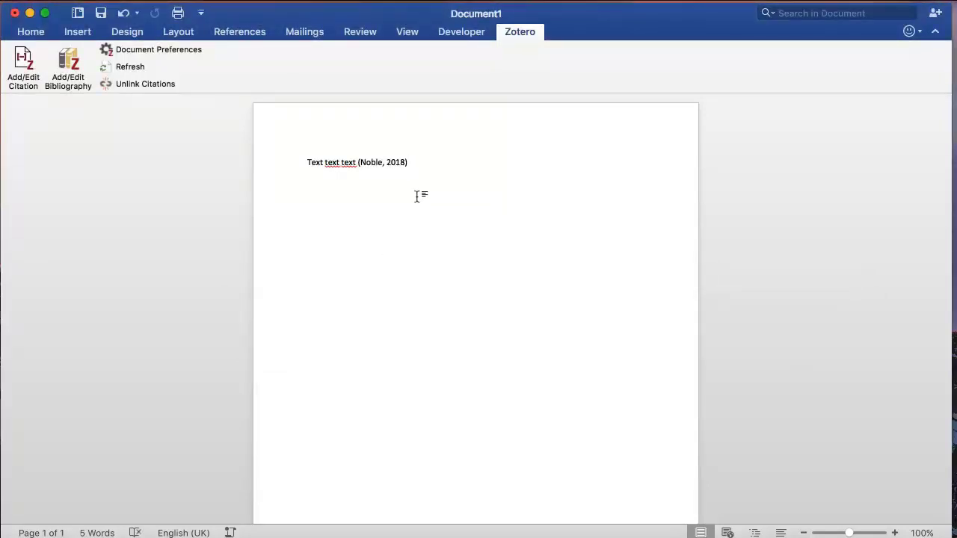
- Add the sentence '. Another sentence with direct uote 'quote'' and select Grömping's 'Echo Chambers' article to cite
type(". Another sentence")
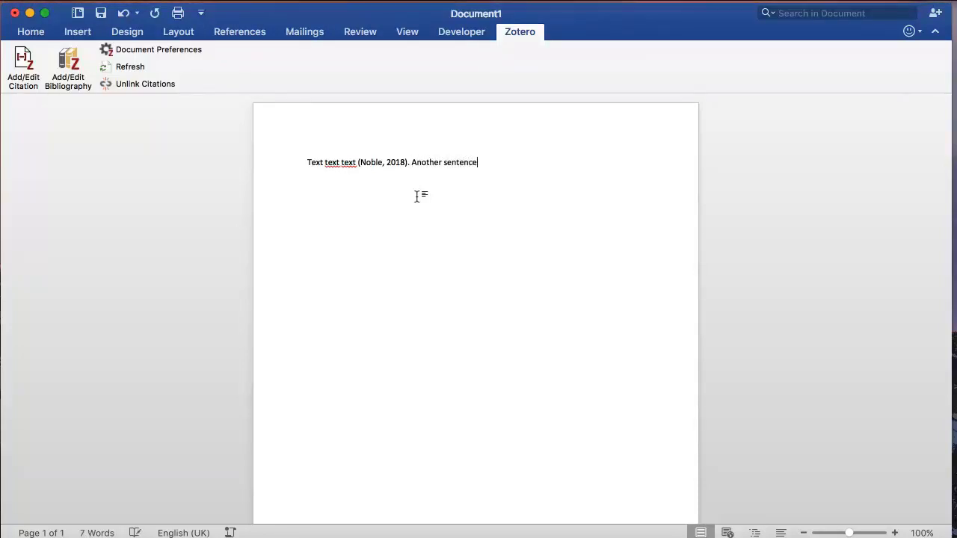
type(" with direct ")
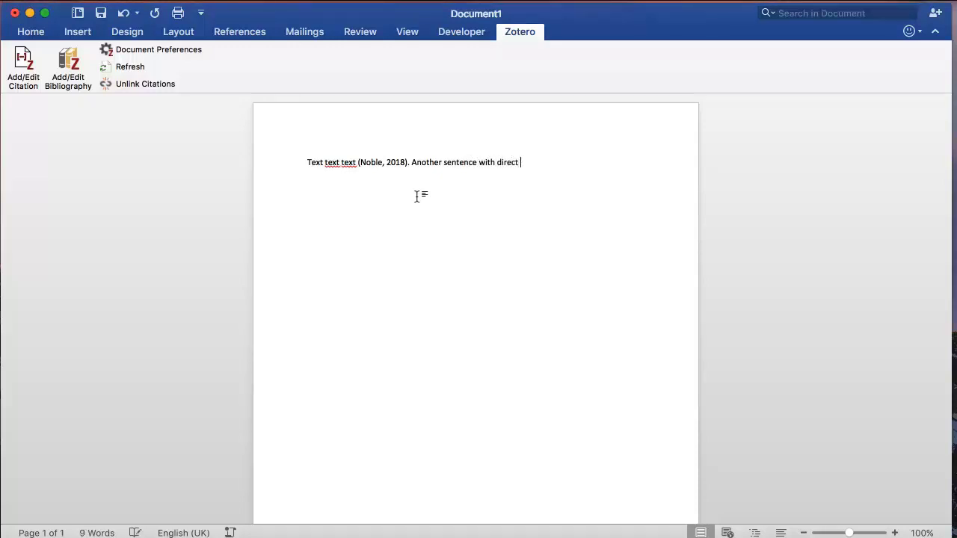
type("quote")
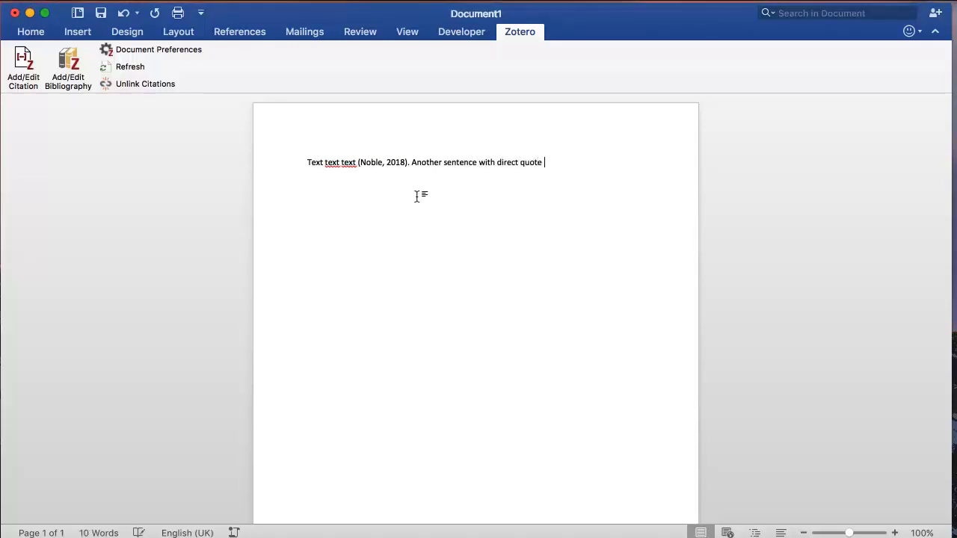
type(" 'quote'")
left_click(28, 65)
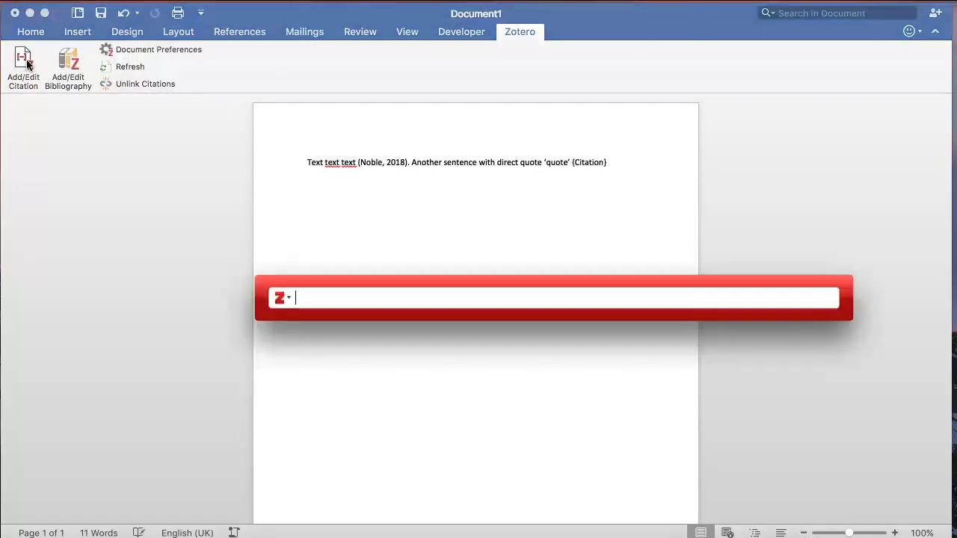
type("echo")
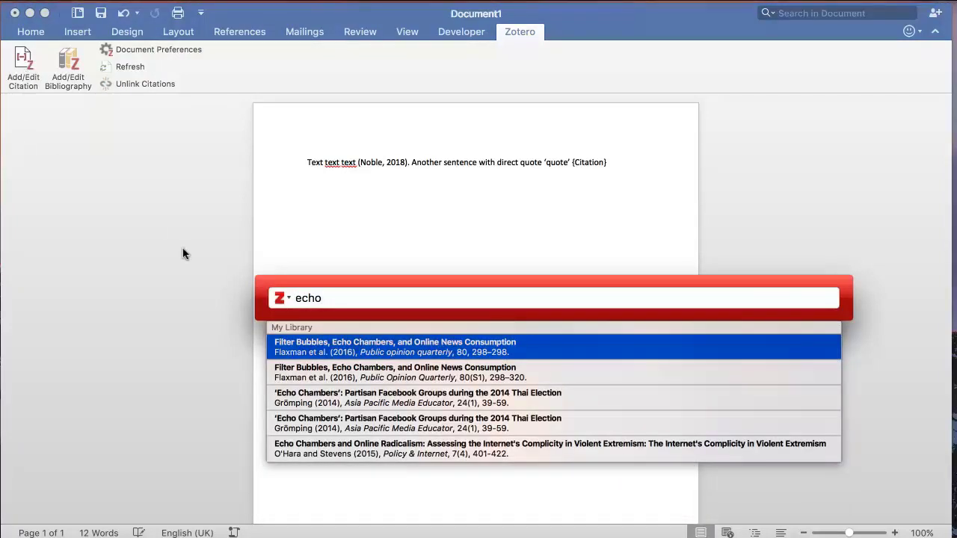
left_click(291, 396)
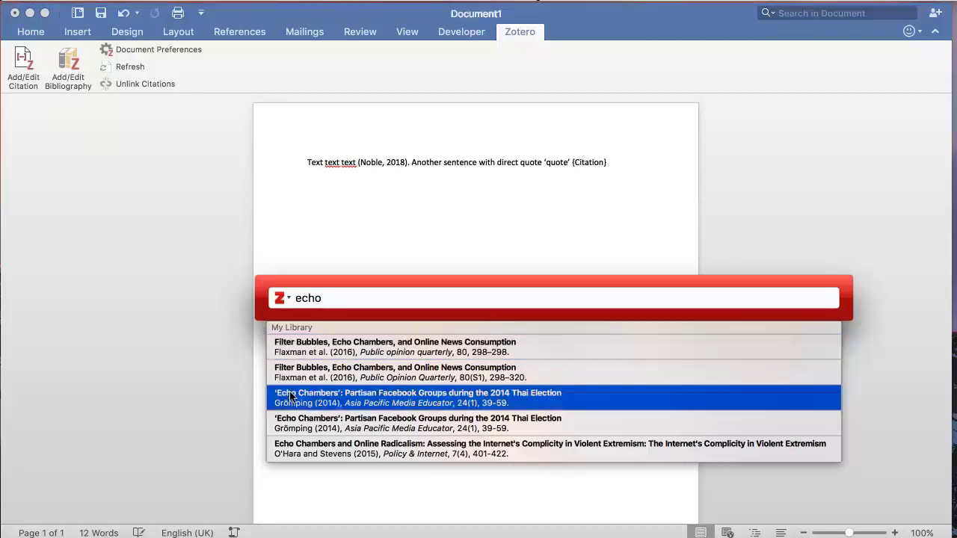
- Add page 14 to the Grömping citation and insert it as (Grömping, 2014, p. 14)
left_click(381, 296)
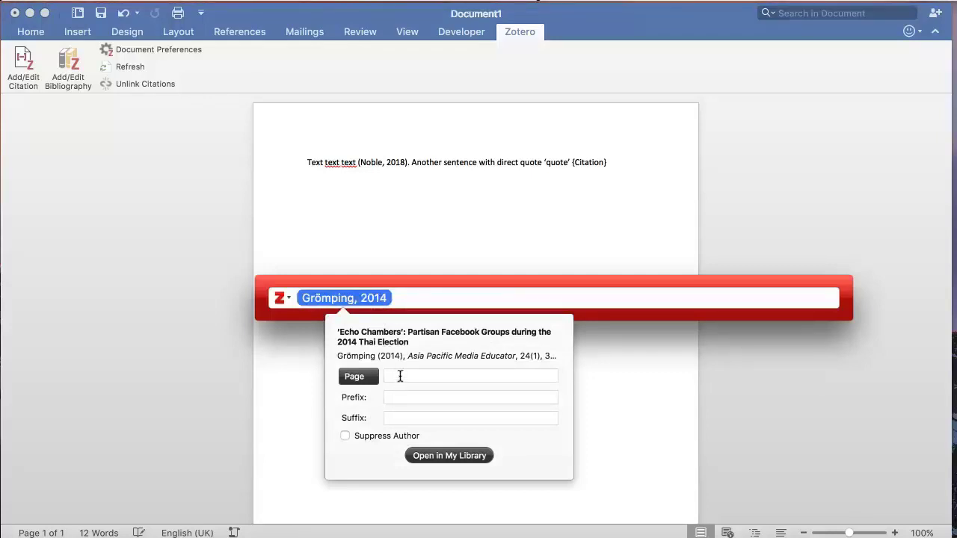
left_click(400, 376)
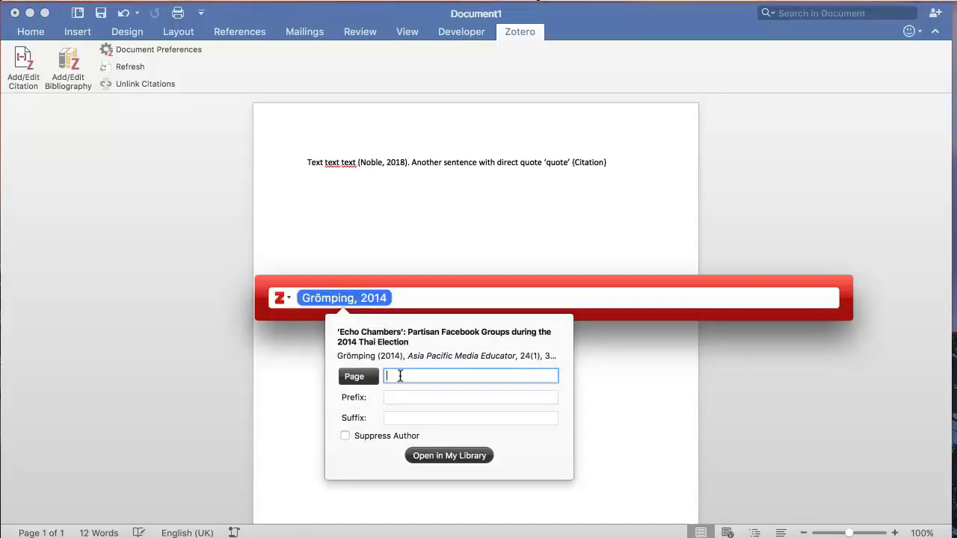
type("14")
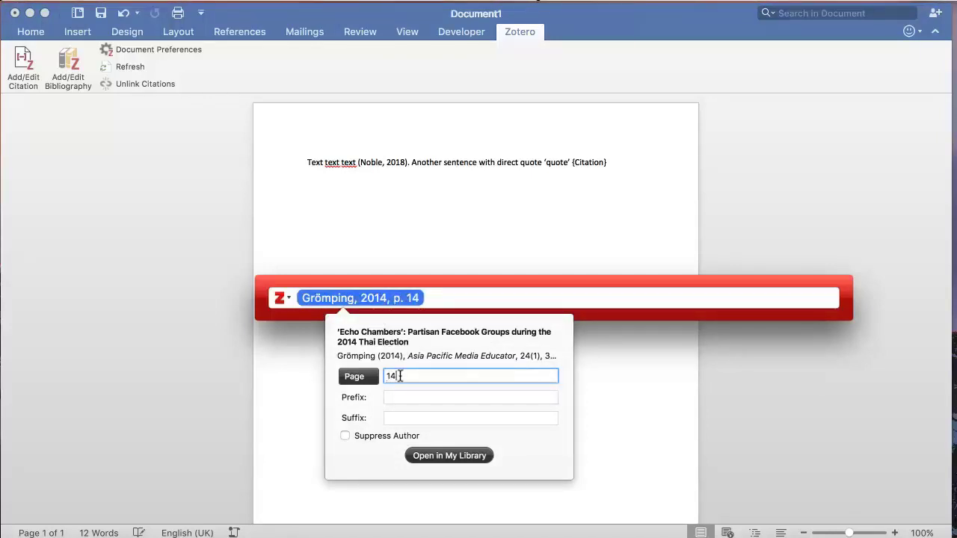
key("Return")
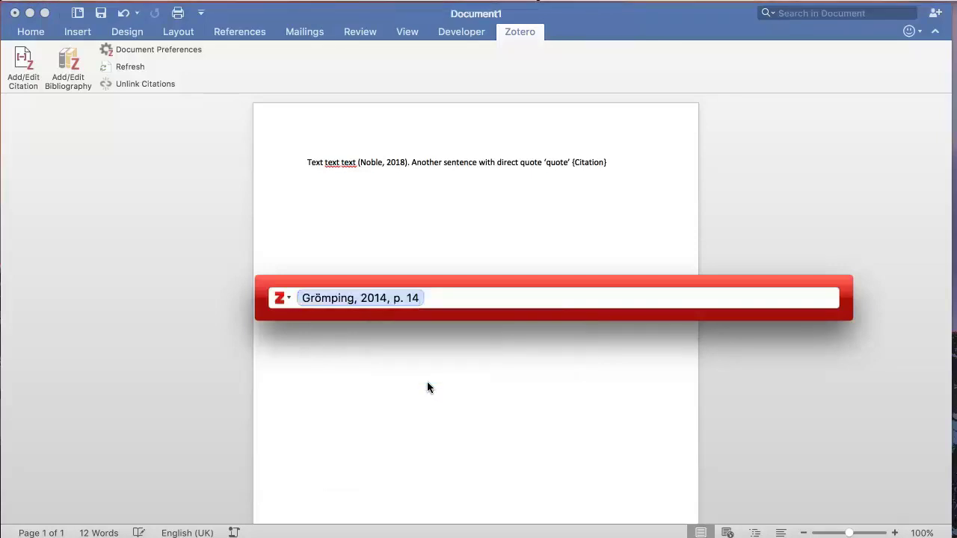
key("Return")
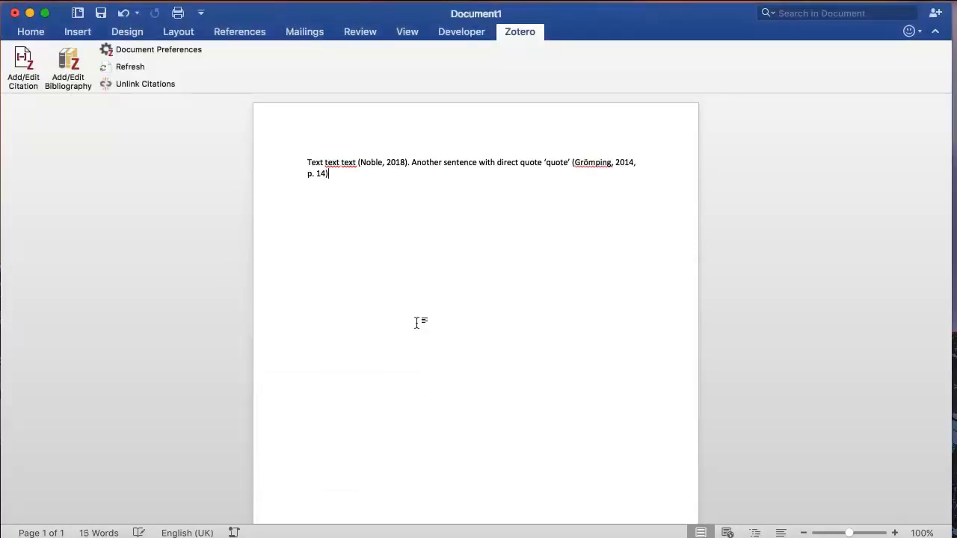
- Add 'Noble argues that ....' with an author-suppressed (2018) citation, then a 'Reference List' heading line
type(". Noble argues th")
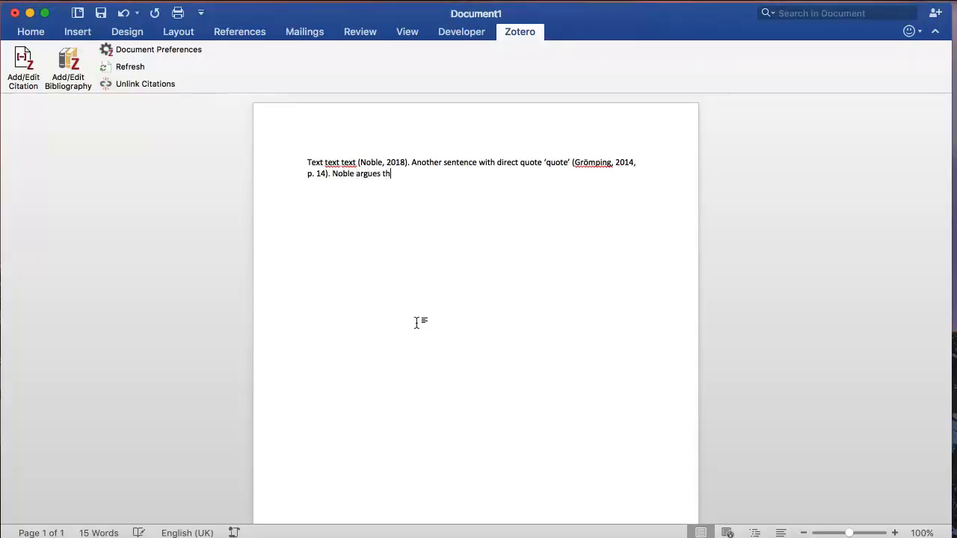
type("at ....")
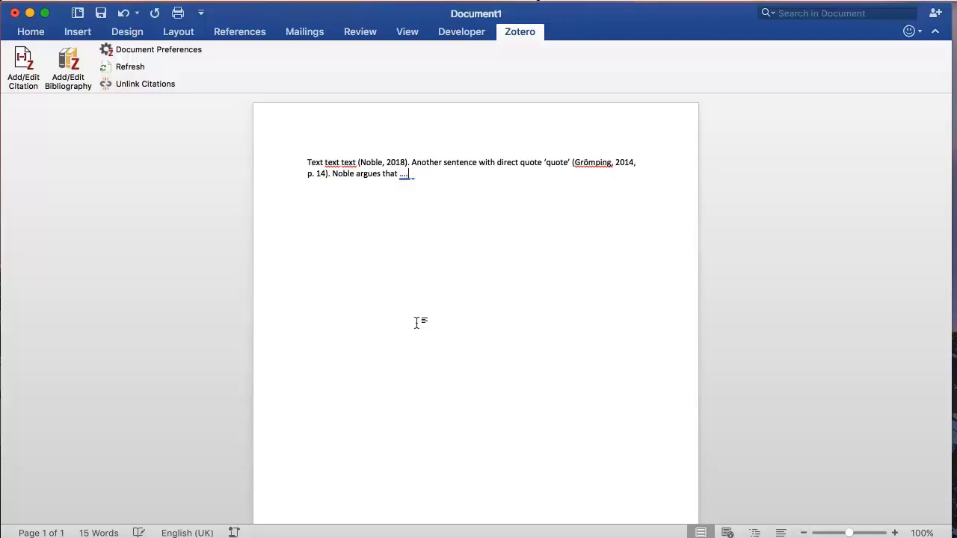
left_click(30, 63)
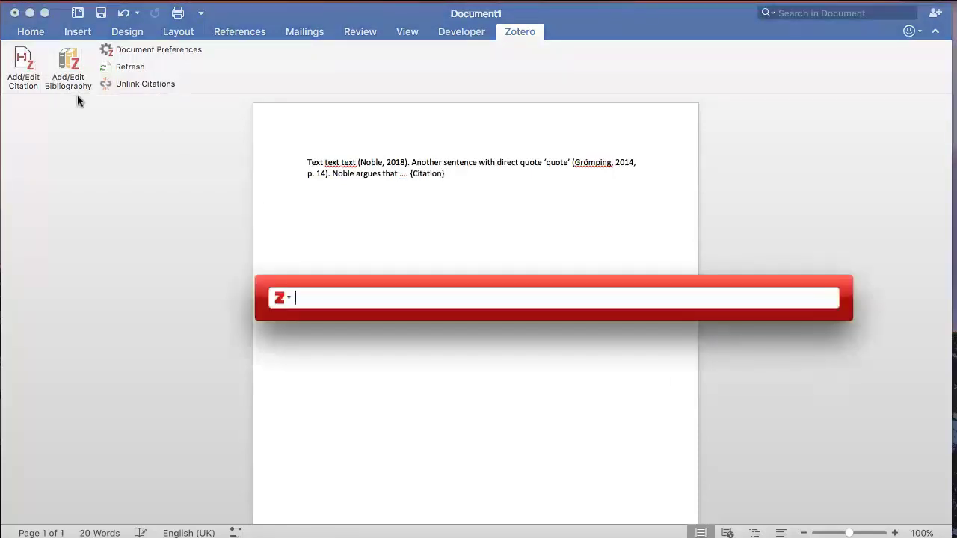
type("noble")
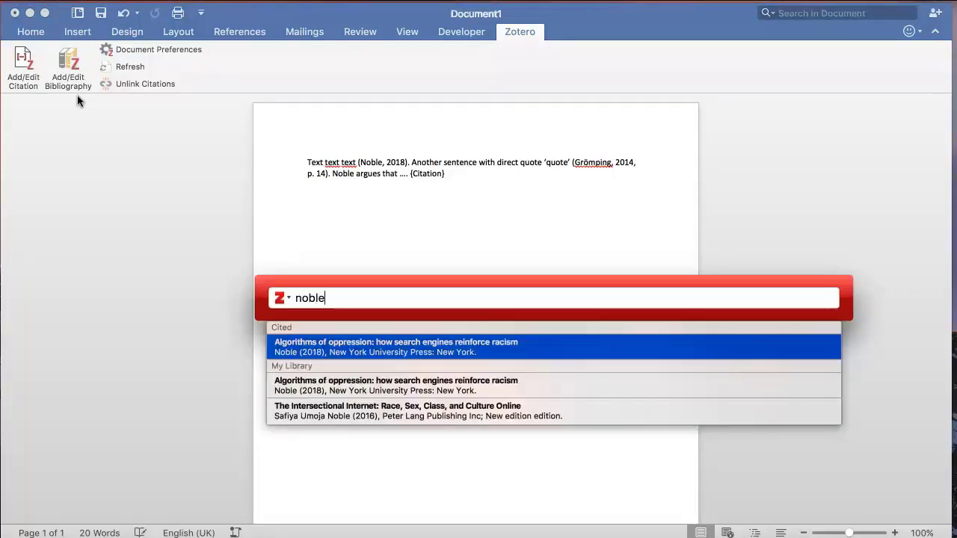
left_click(309, 342)
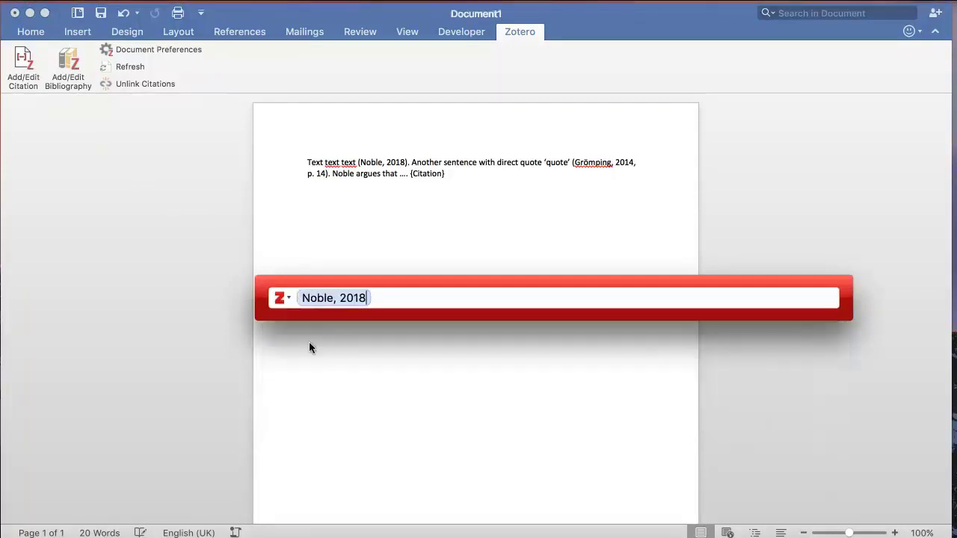
left_click(351, 299)
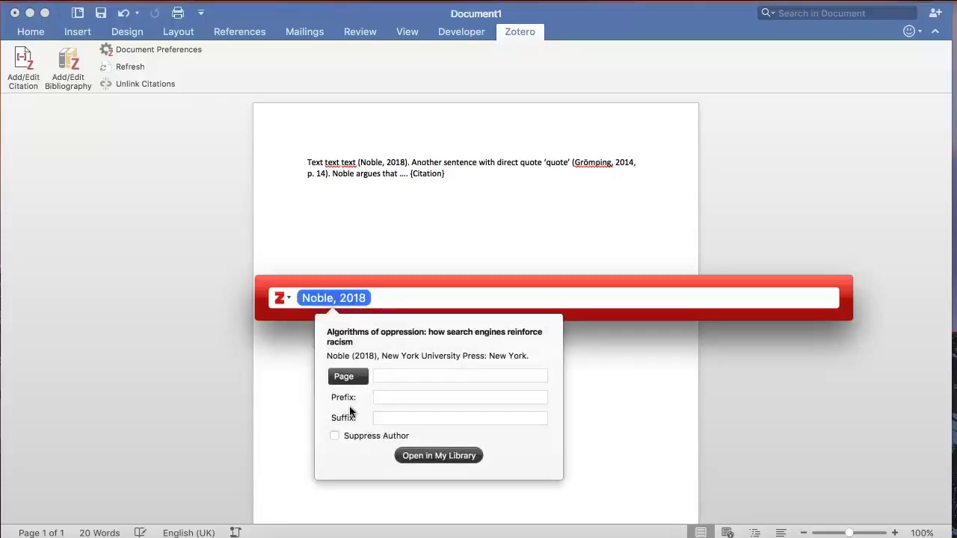
left_click(335, 436)
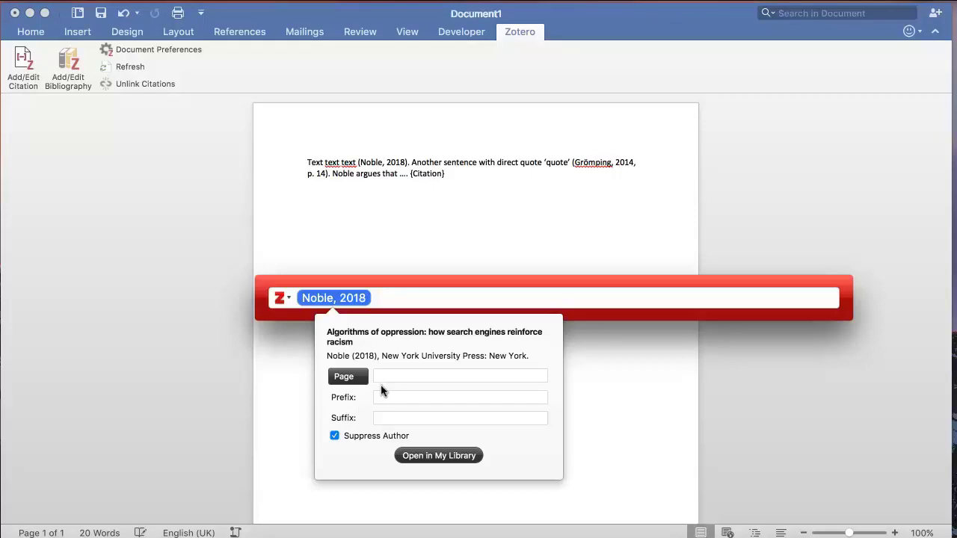
left_click(395, 299)
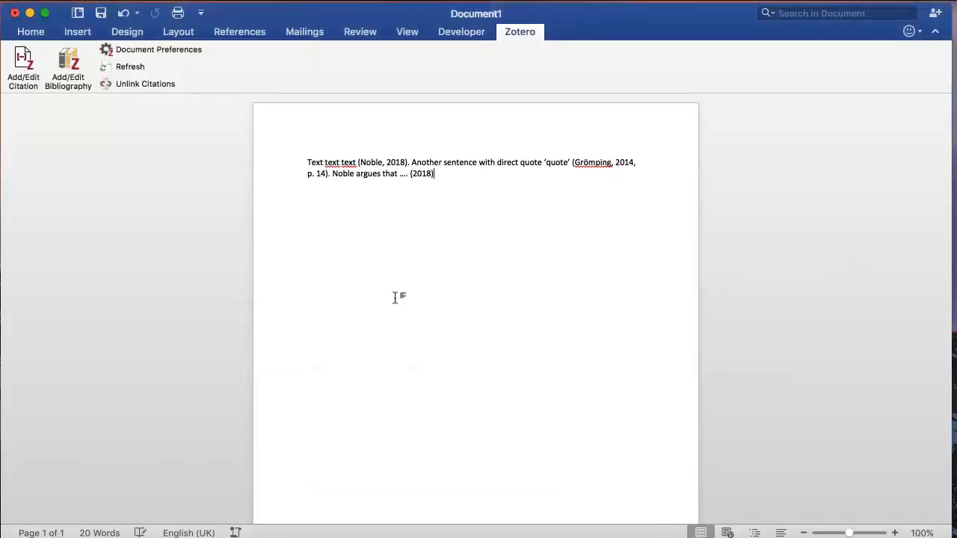
key("Return")
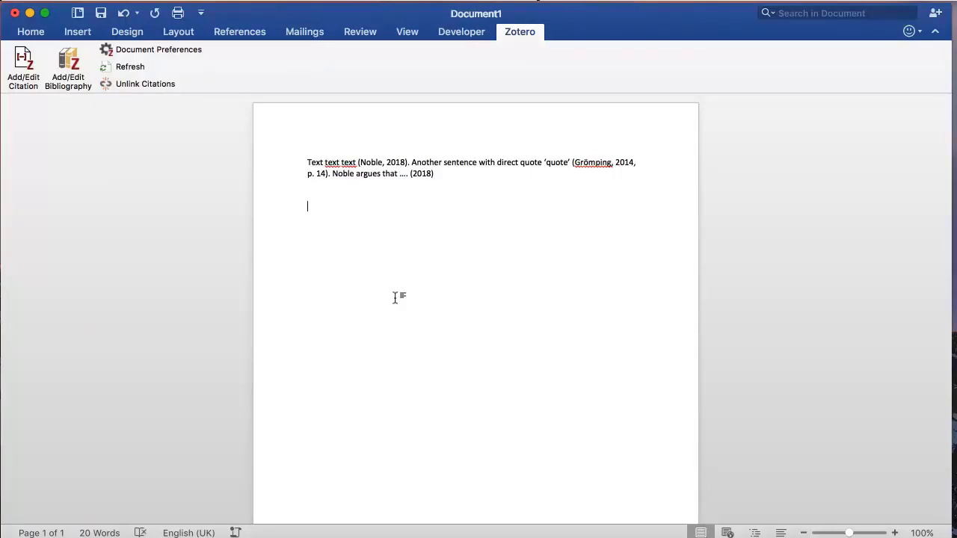
type("Reference List")
- Insert the Zotero bibliography under Reference List and continue the paragraph with '. More text'
key("Return")
key("Return")
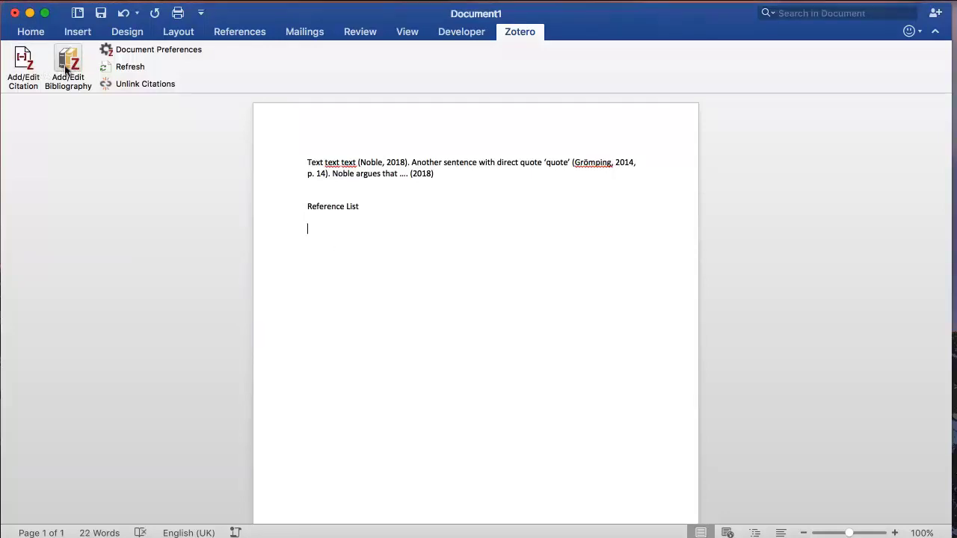
left_click(72, 67)
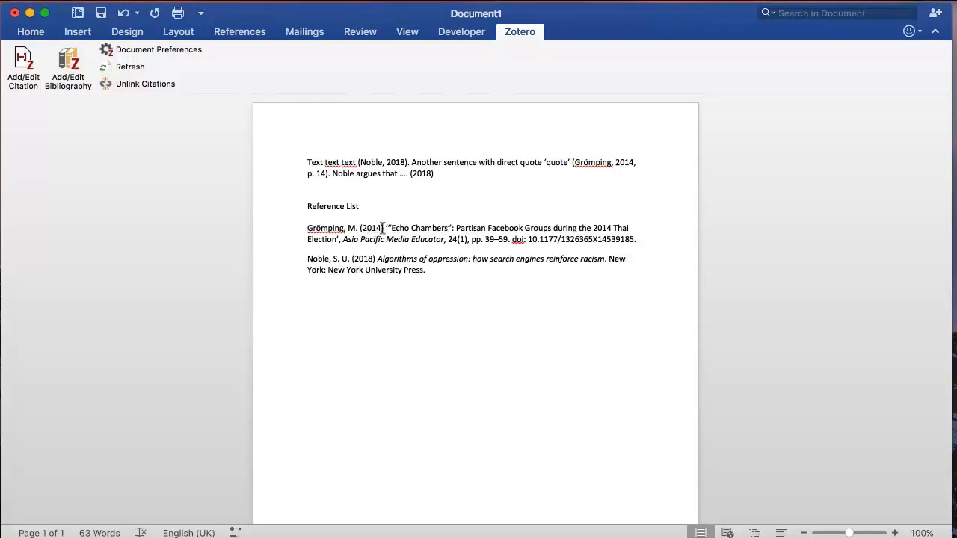
left_click(443, 175)
type(". More text")
- Cite Flaxman, Goel and Rao's 2016 Filter Bubbles article after 'More text', ending with a period
left_click(23, 60)
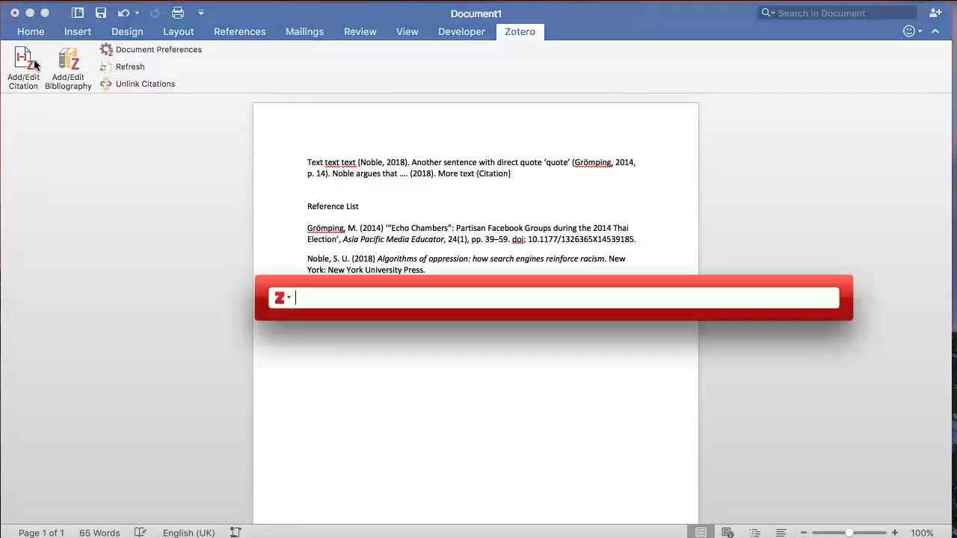
type("echo chamber")
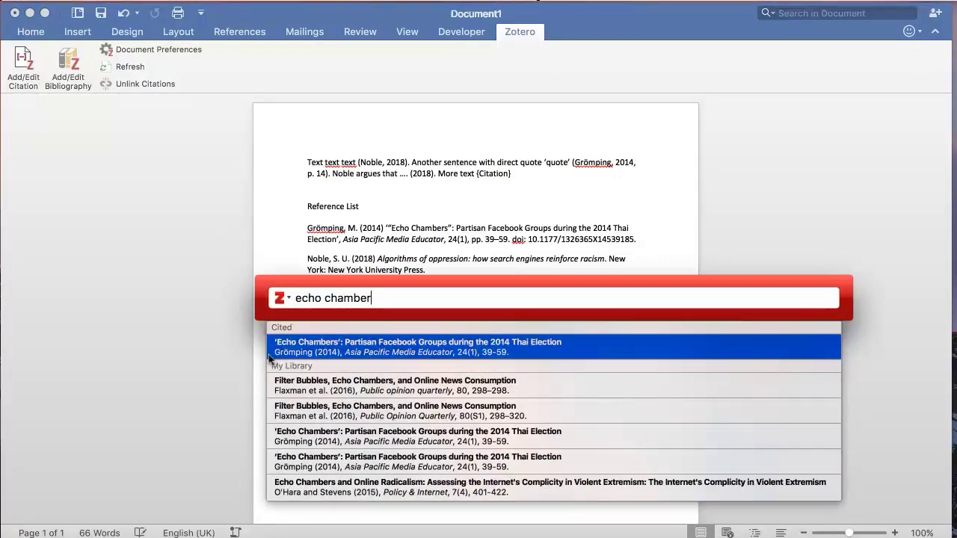
left_click(292, 387)
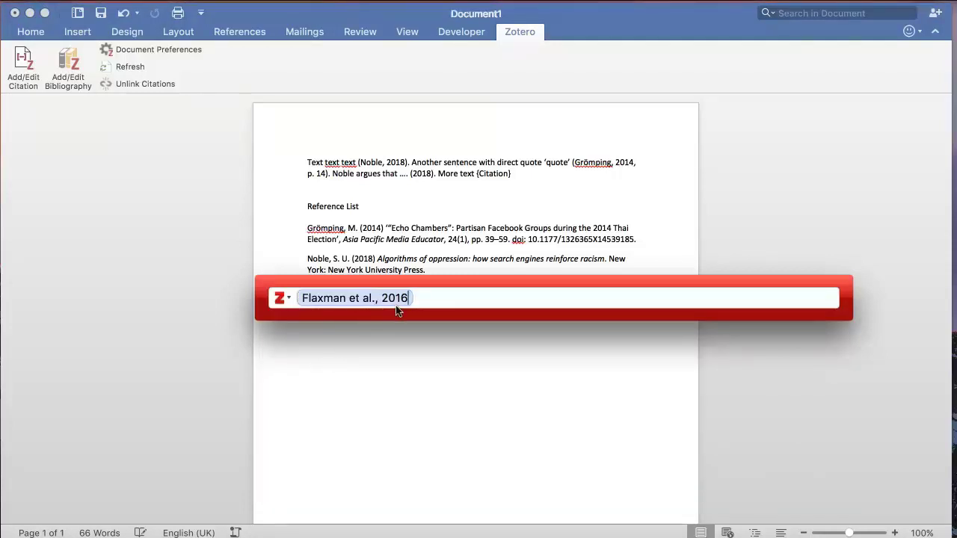
key("Return")
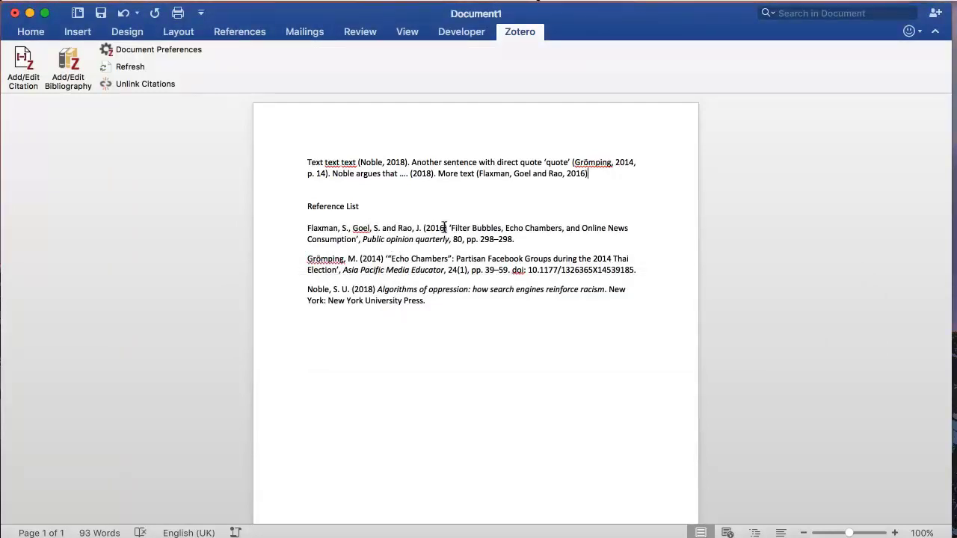
type(".")
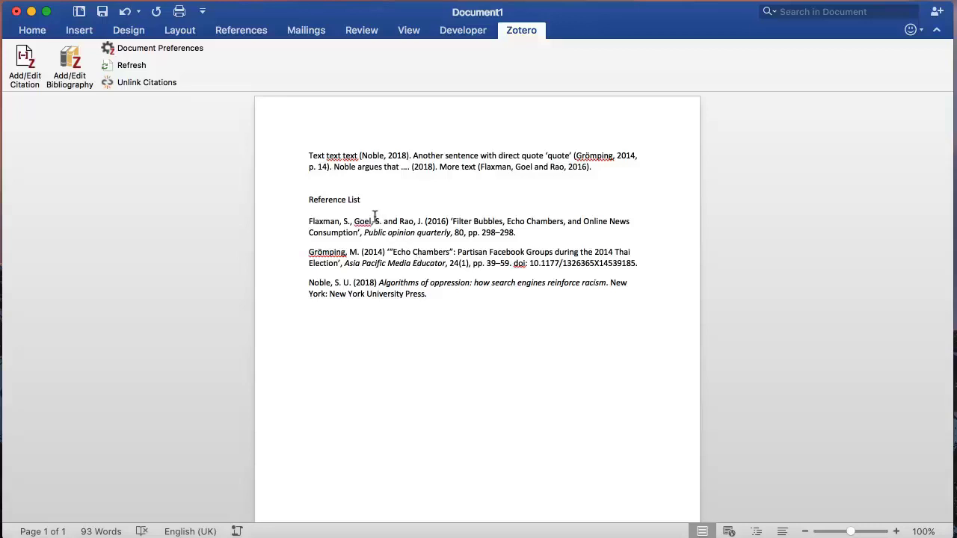
- Retitle the heading 'Bibliography' and add O'Hara and Stevens (2015) Echo Chambers to the bibliography
left_click_drag(356, 200, 315, 200)
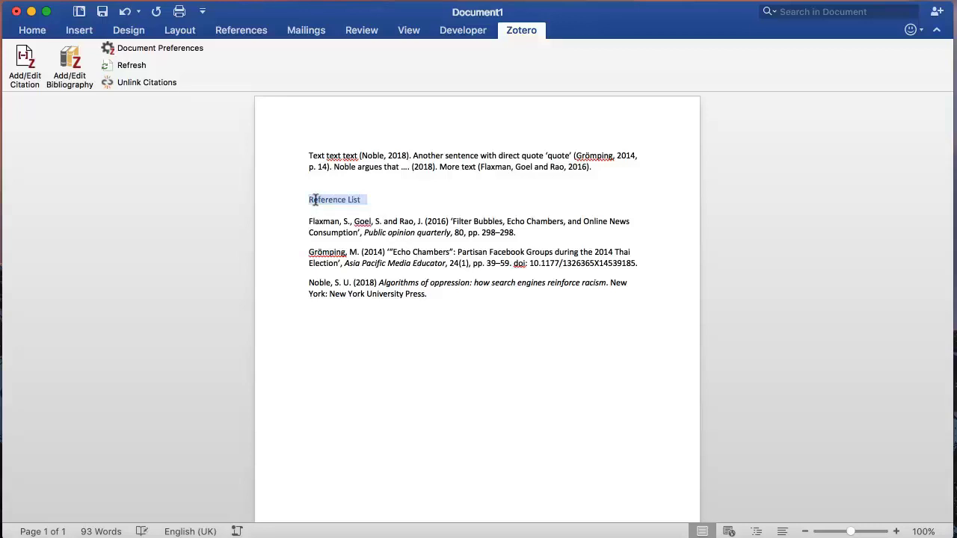
type("Bibliography")
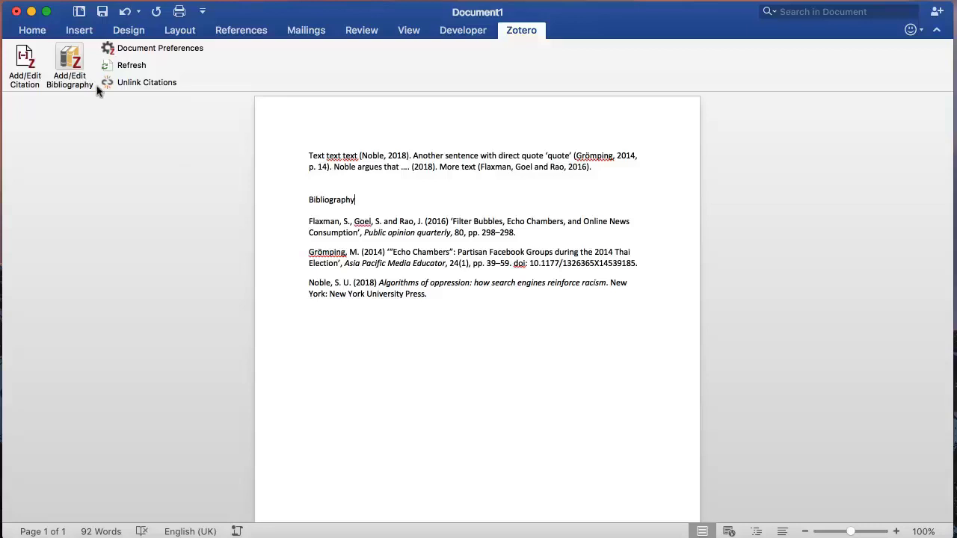
left_click(312, 221)
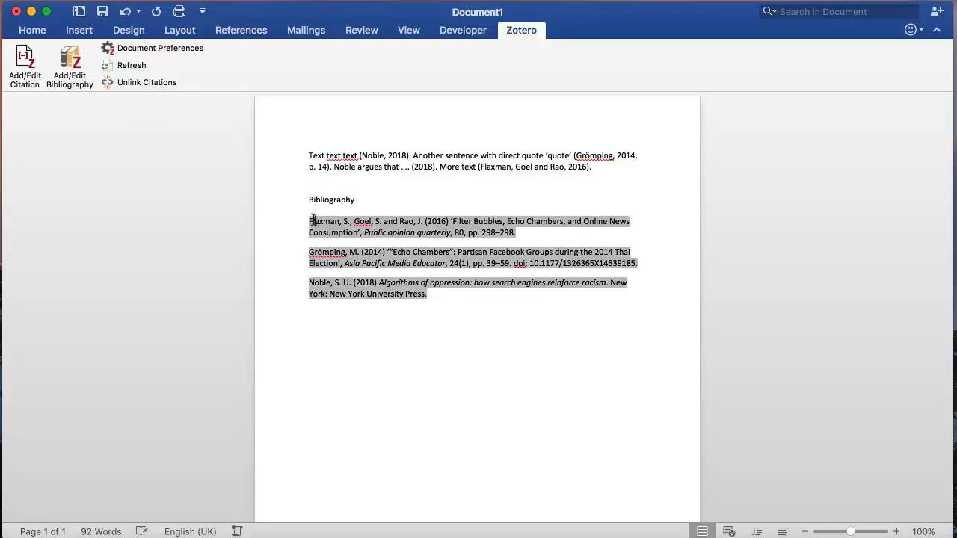
left_click(77, 64)
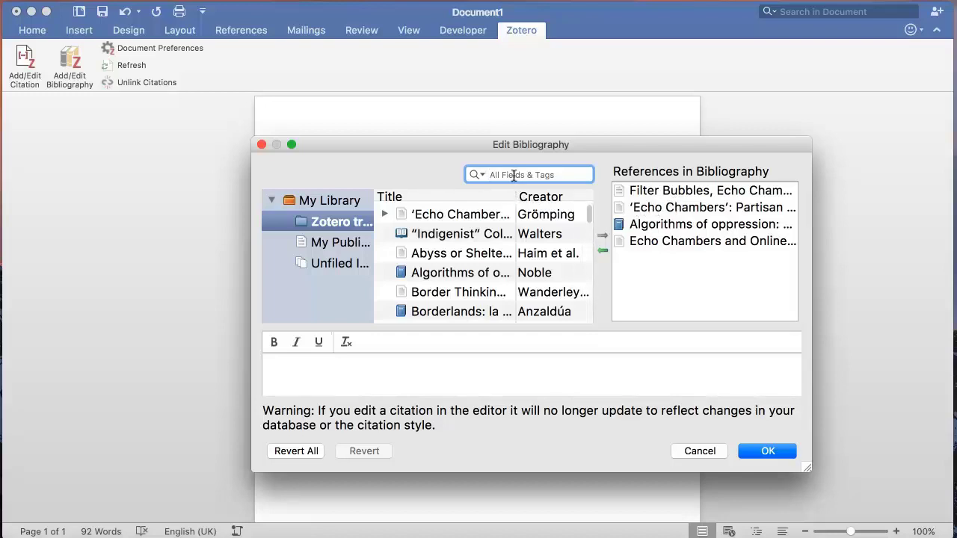
type("echo")
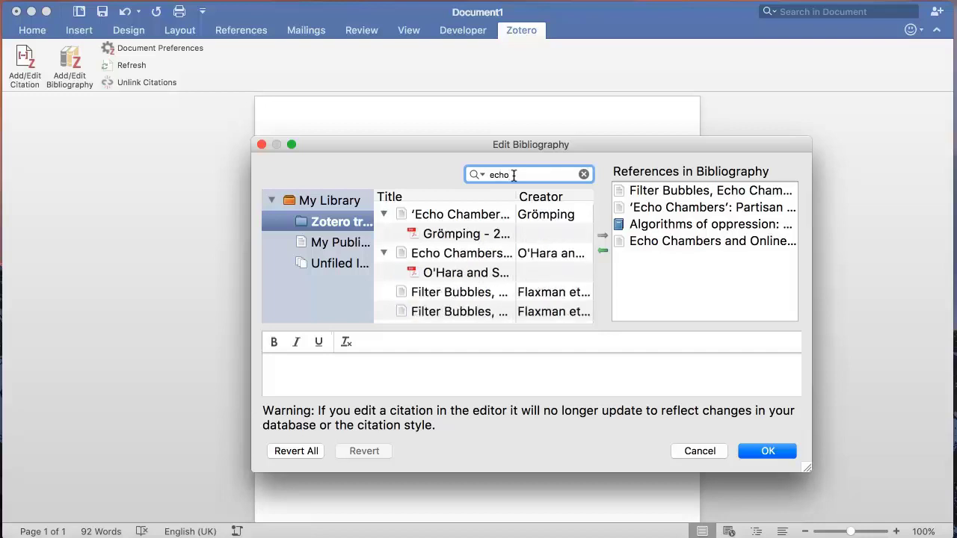
left_click(490, 254)
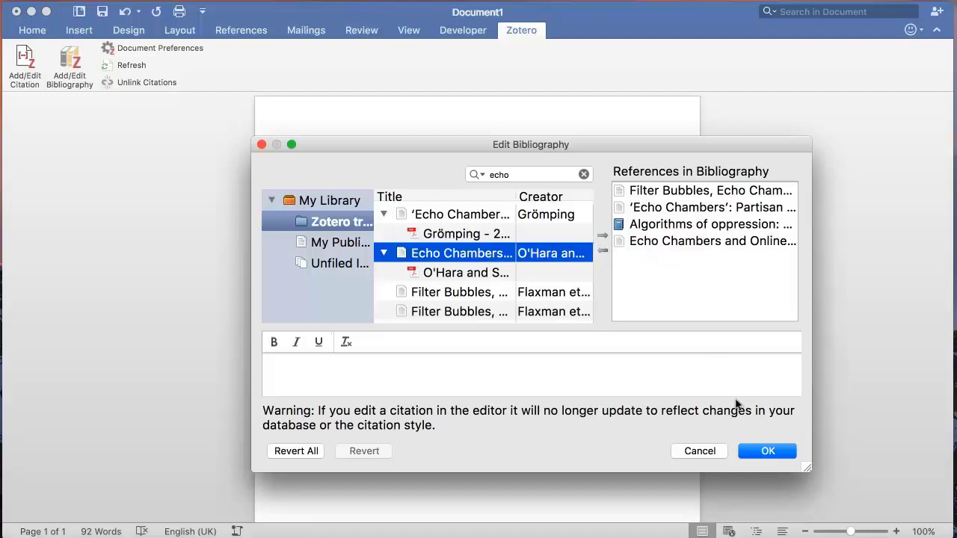
left_click(767, 451)
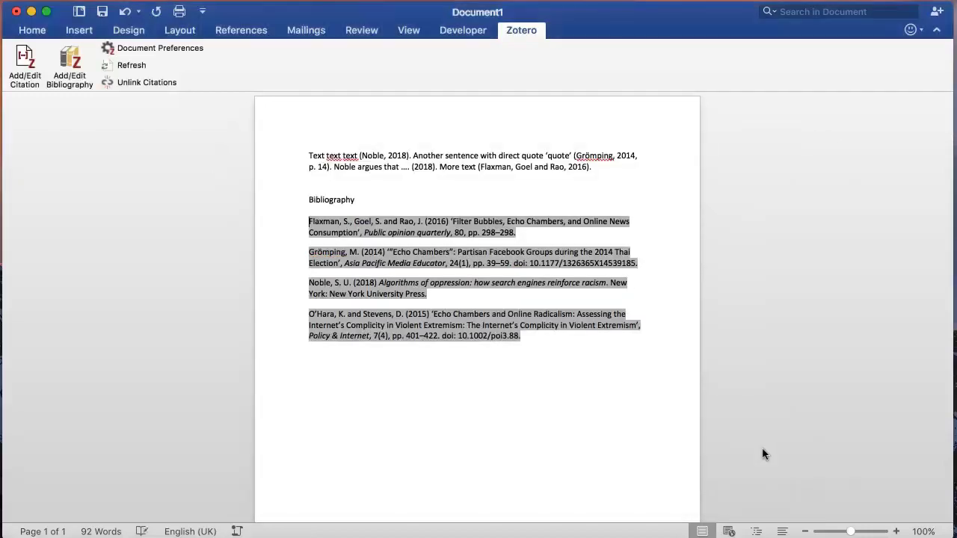
- Place the insertion point in the O'Hara and Stevens bibliography entry
left_click(592, 359)
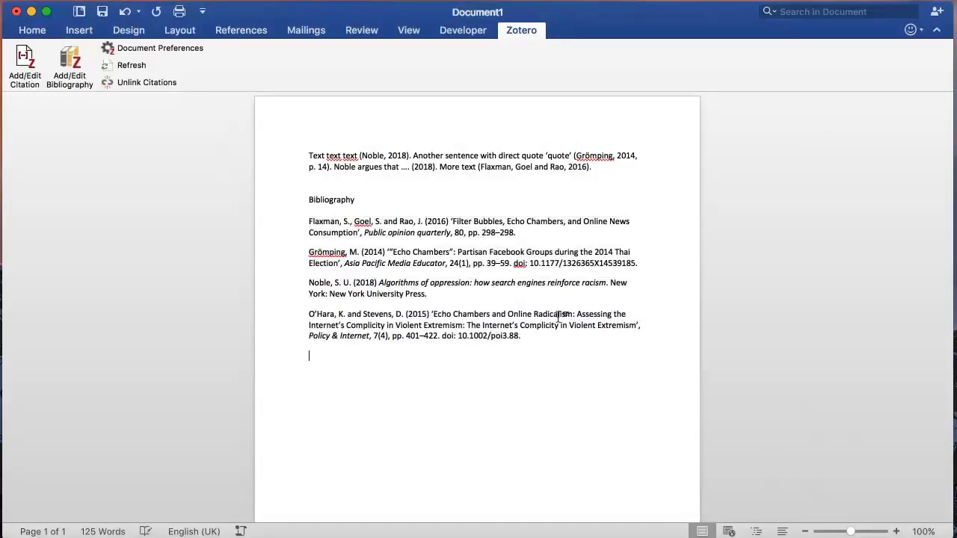
left_click(471, 314)
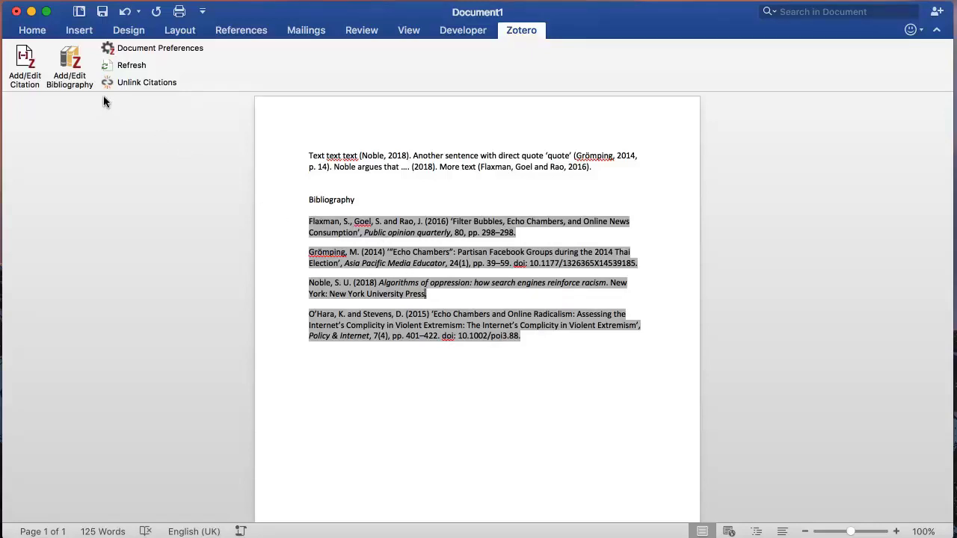
- Switch the document style to Chicago 17th edition full-note footnotes and check the four footnotes
left_click(108, 48)
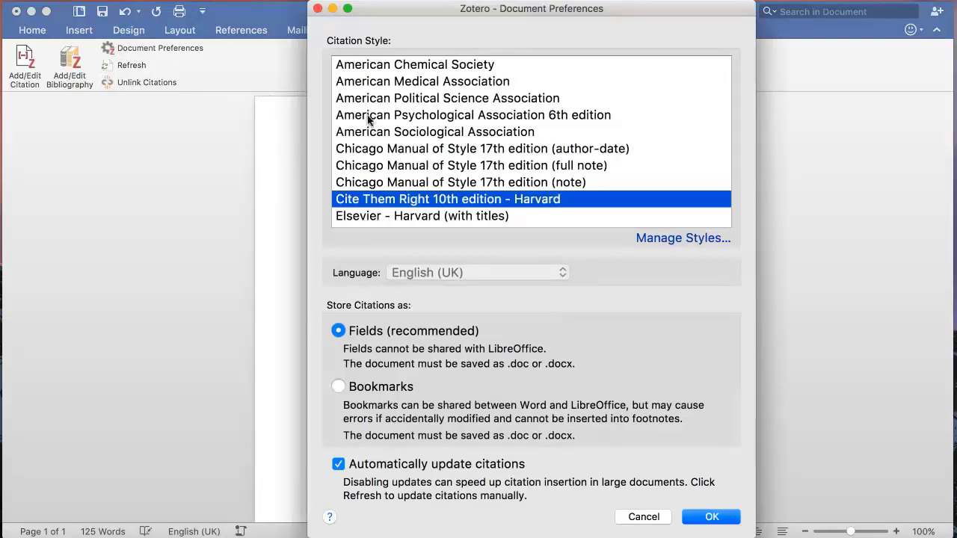
left_click(391, 149)
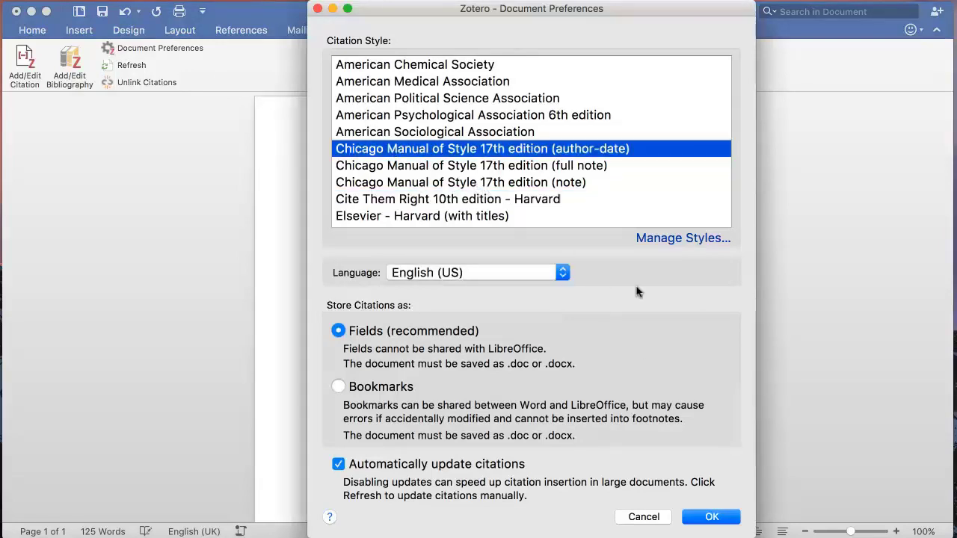
left_click(637, 165)
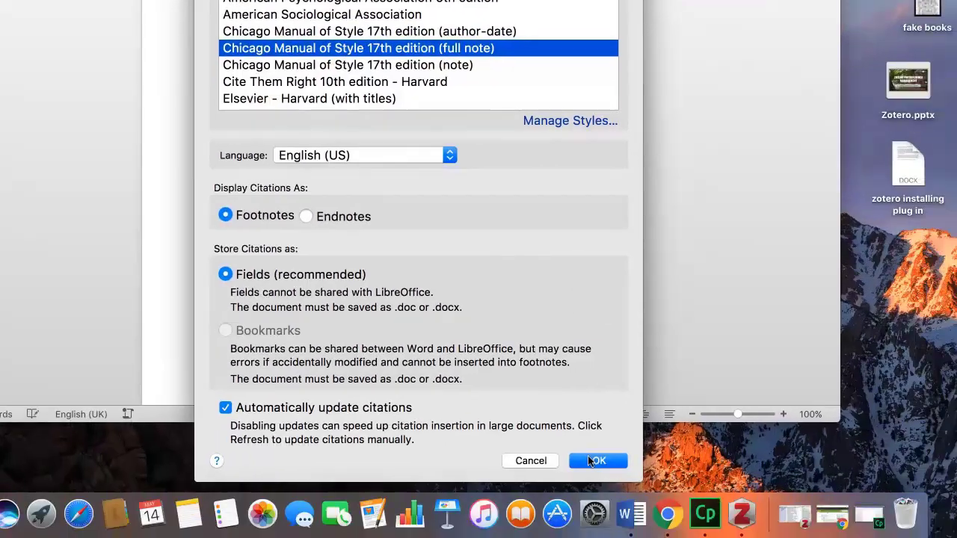
left_click(591, 461)
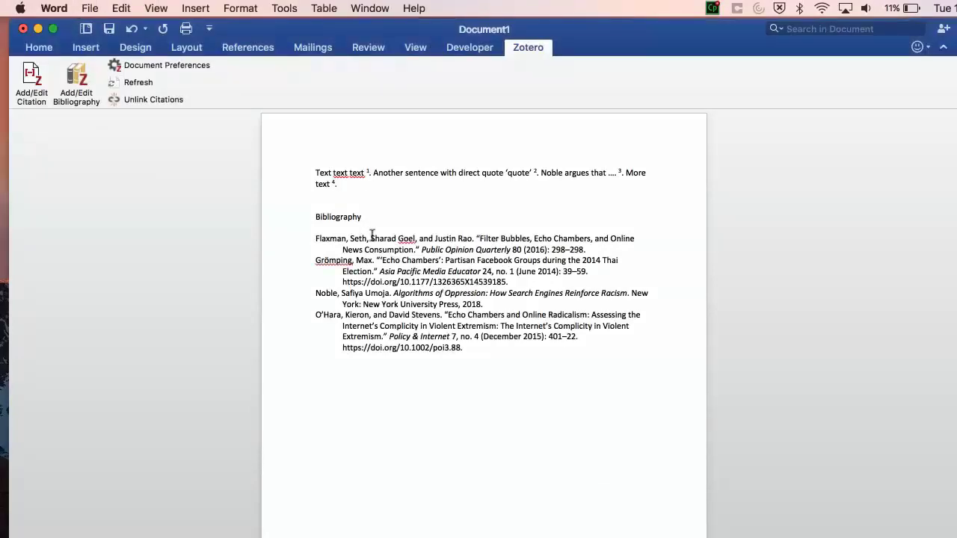
scroll(372, 235, "down", 1)
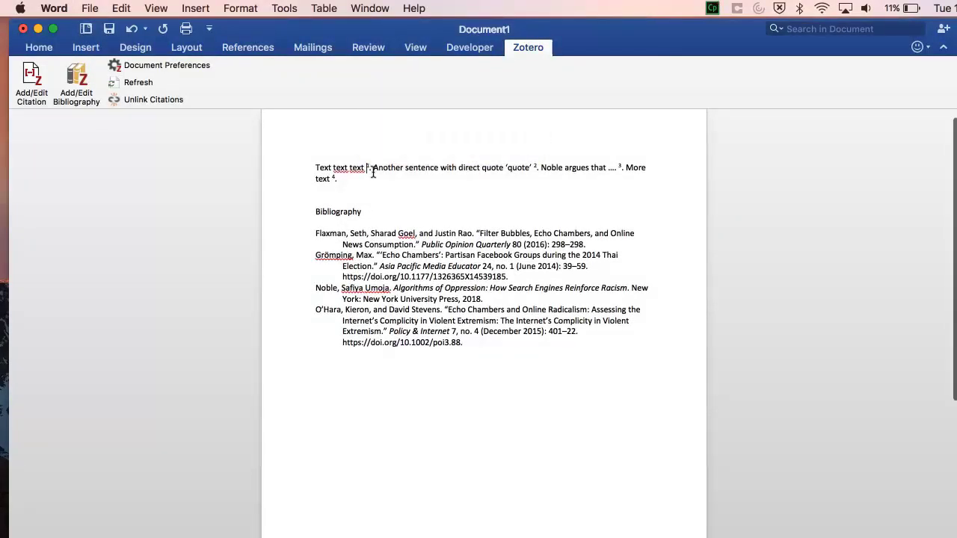
scroll(376, 171, "down", 5)
scroll(386, 181, "down", 2)
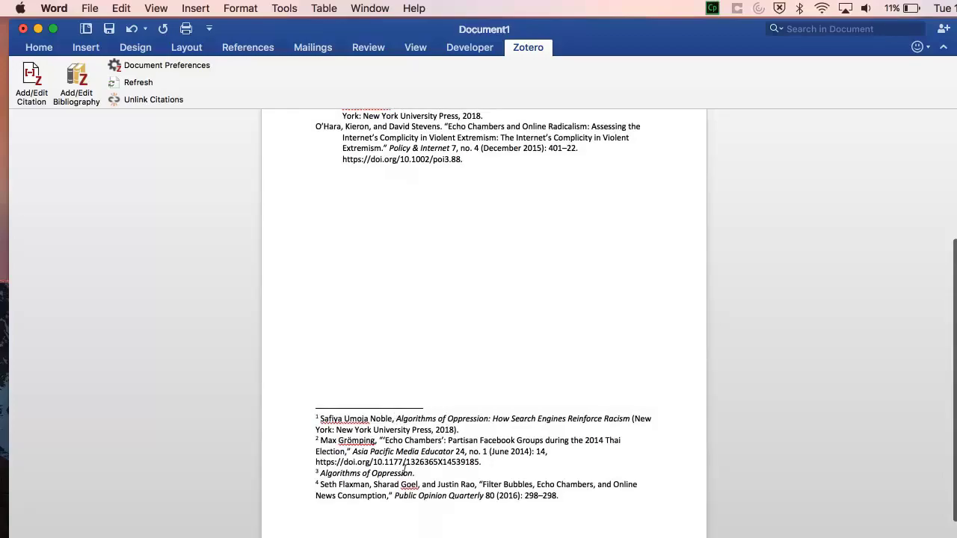
- Copy a Cite Them Right Harvard bibliography of Echo Chambers, Algorithms of oppression and Braiding histories
key("super+Tab")
left_click(366, 85)
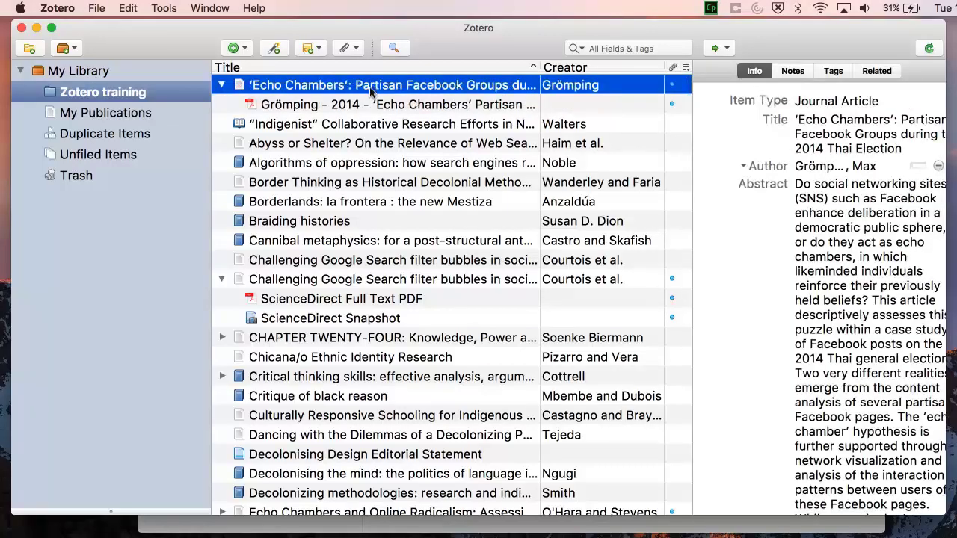
left_click(358, 162, "shift")
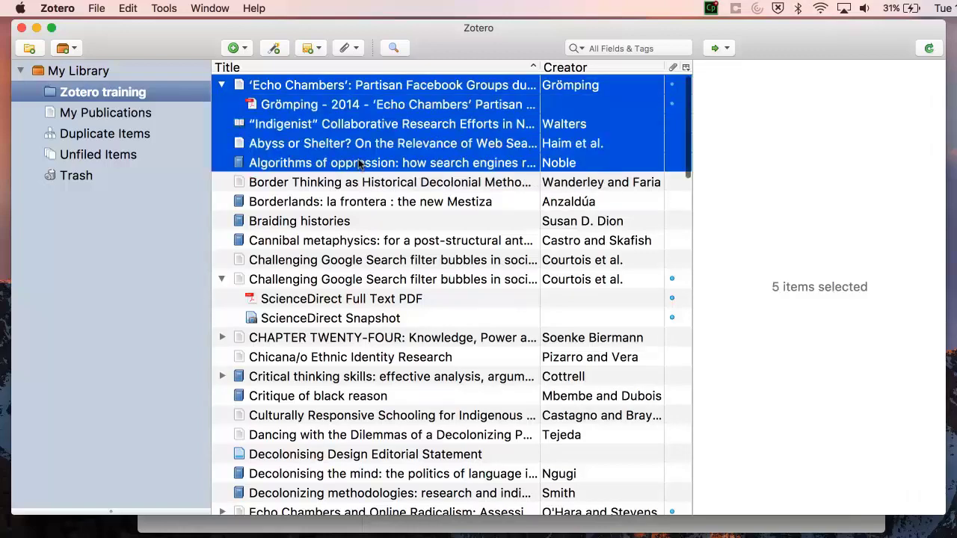
left_click(383, 87)
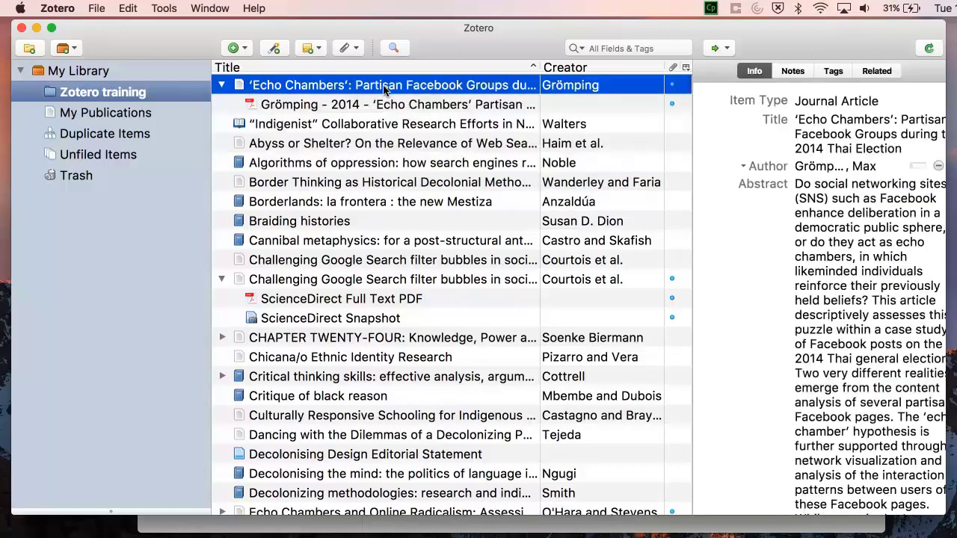
left_click(382, 166, "super")
left_click(334, 223, "super")
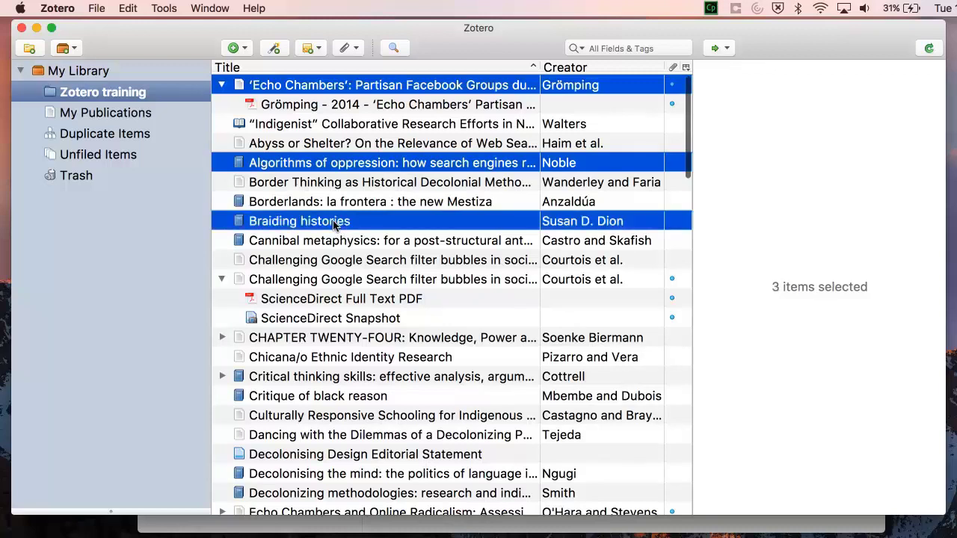
right_click(372, 168)
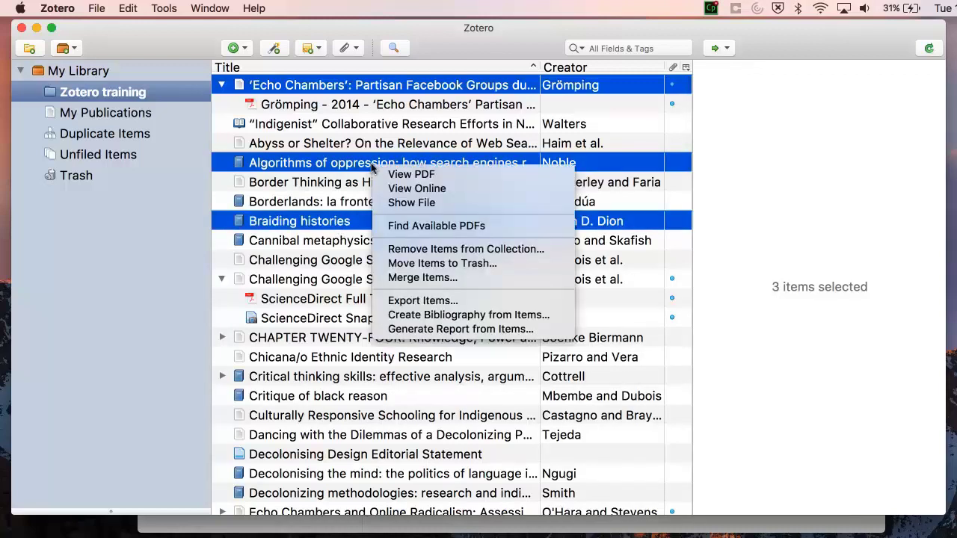
left_click(402, 318)
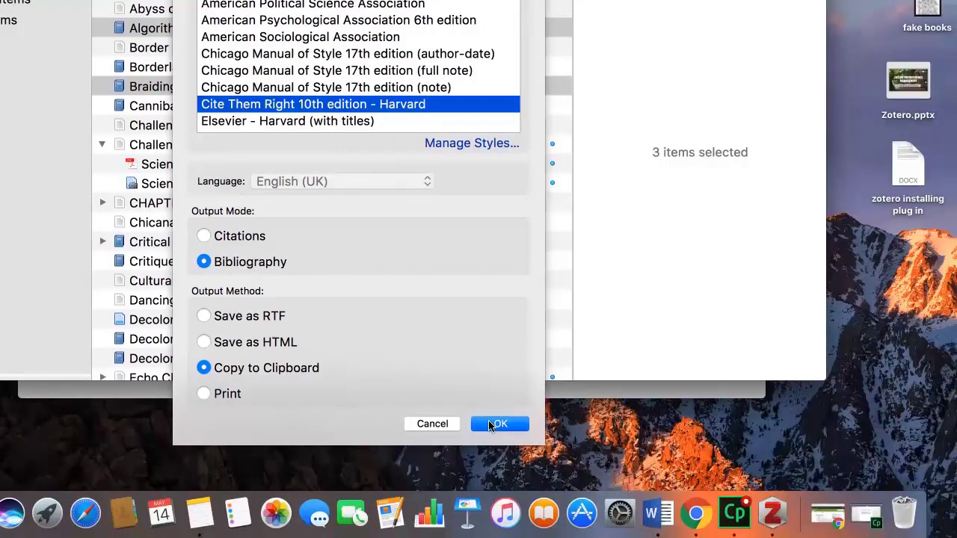
left_click(498, 424)
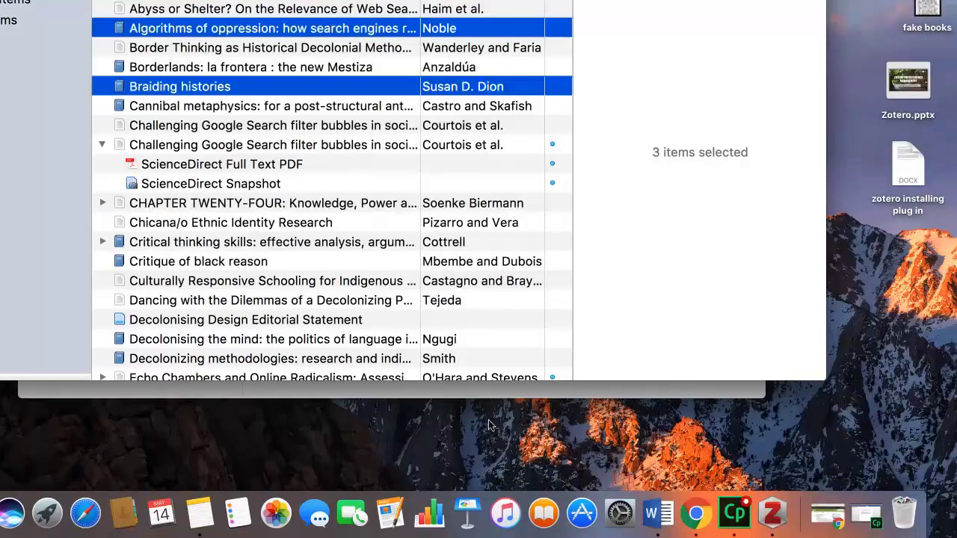
- Paste the copied Harvard references into a new Notes note and return to Zotero
left_click(200, 513)
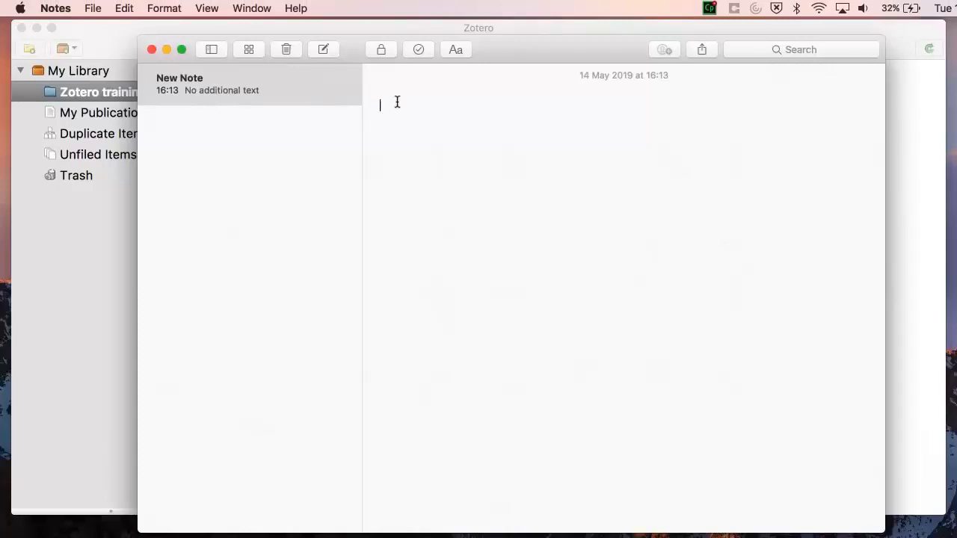
right_click(397, 103)
left_click(417, 140)
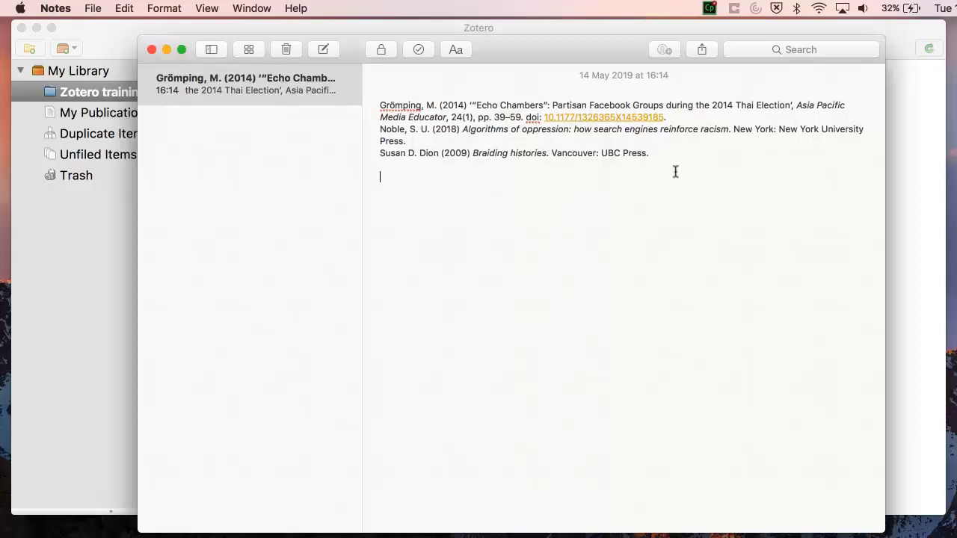
left_click(899, 174)
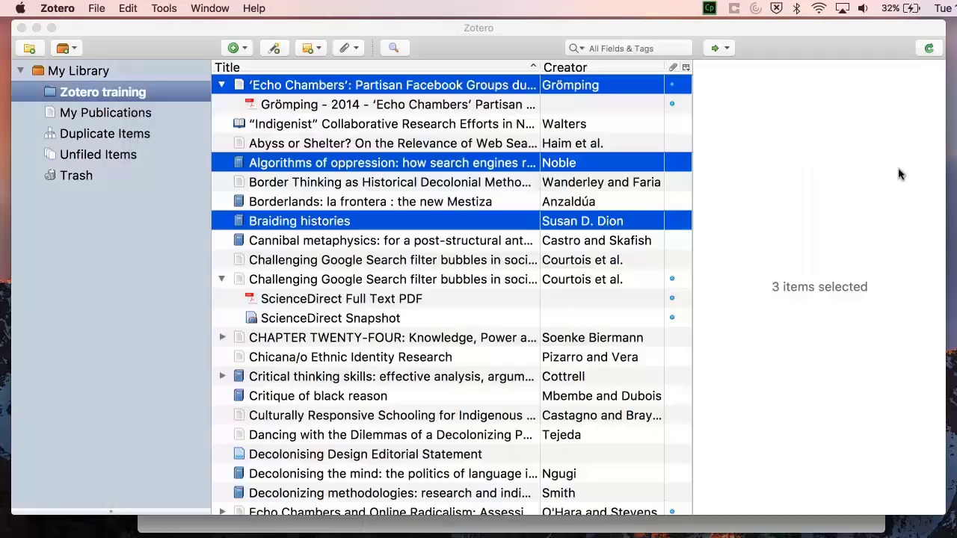
left_click(438, 88)
right_click(438, 88)
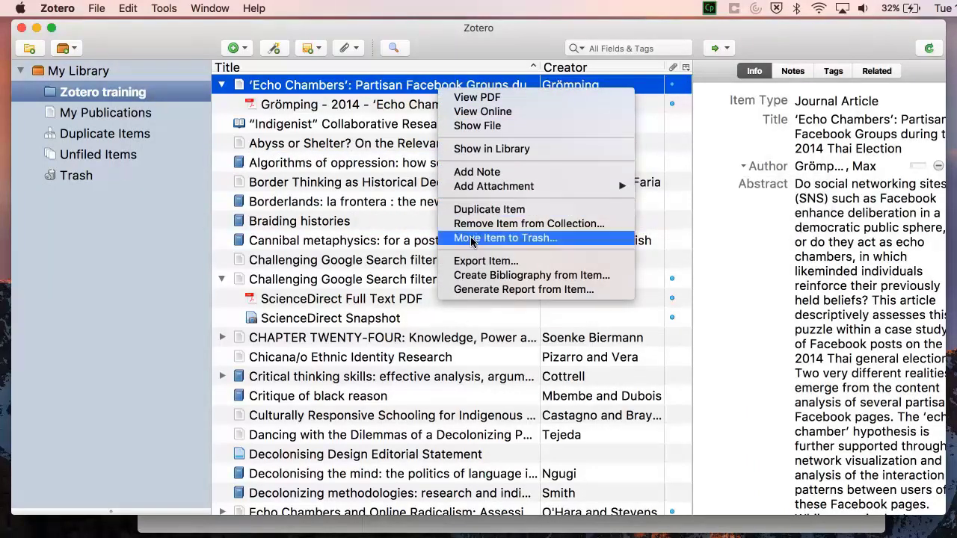
left_click(476, 275)
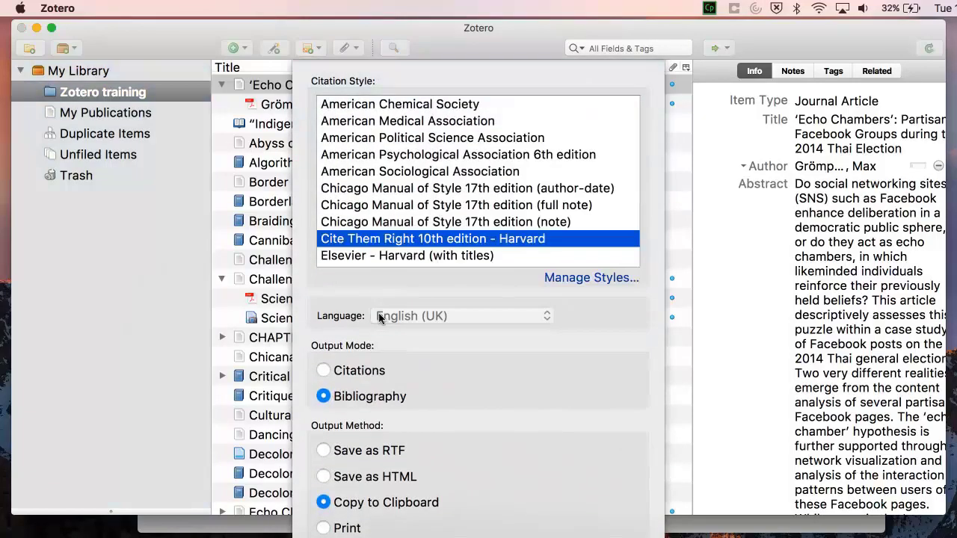
left_click(325, 370)
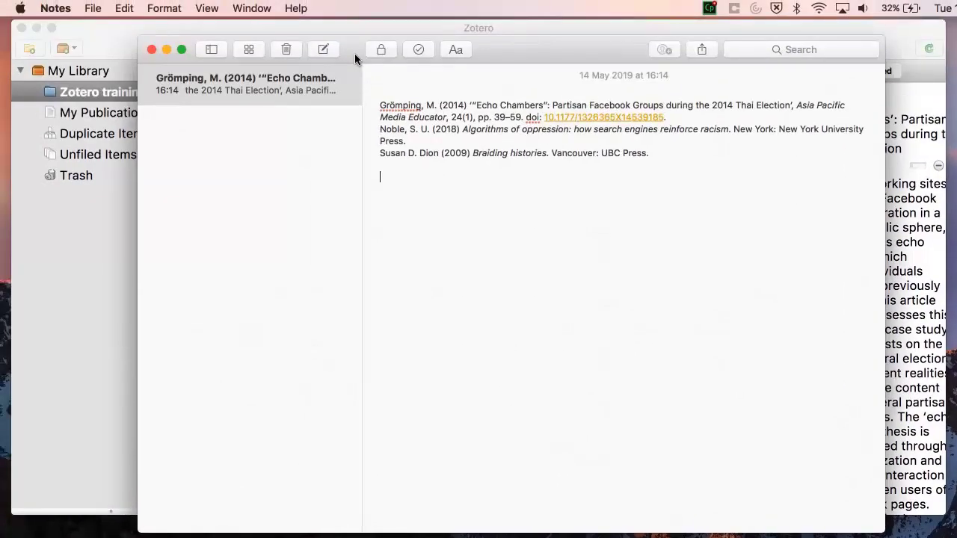
right_click(382, 183)
left_click(390, 217)
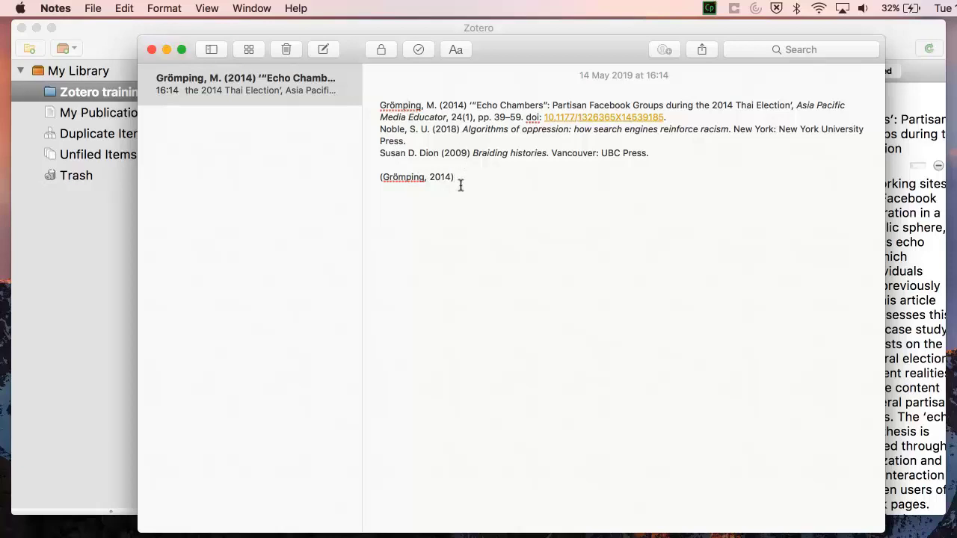
left_click_drag(460, 185, 378, 179)
key("BackSpace")
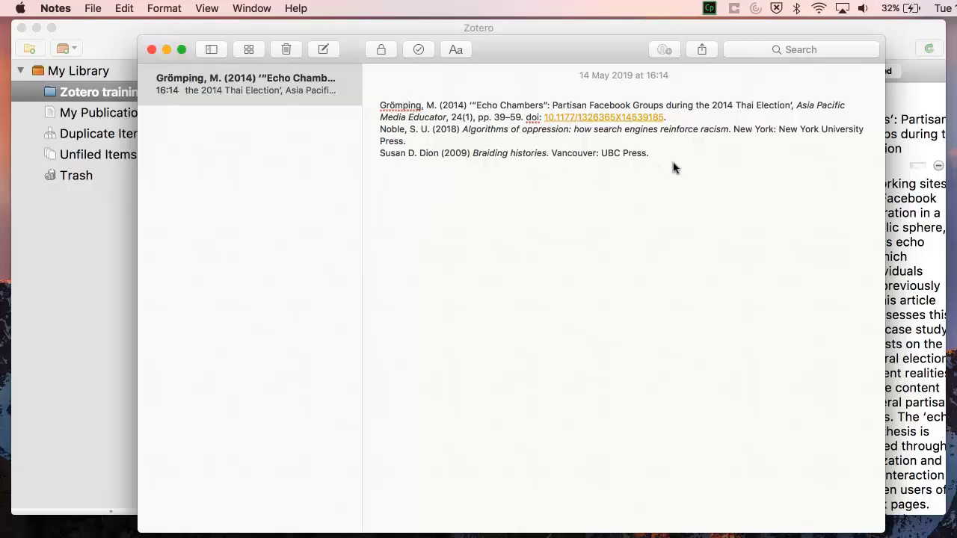
- Start Create Bibliography from Collection for the Zotero training collection
left_click(908, 75)
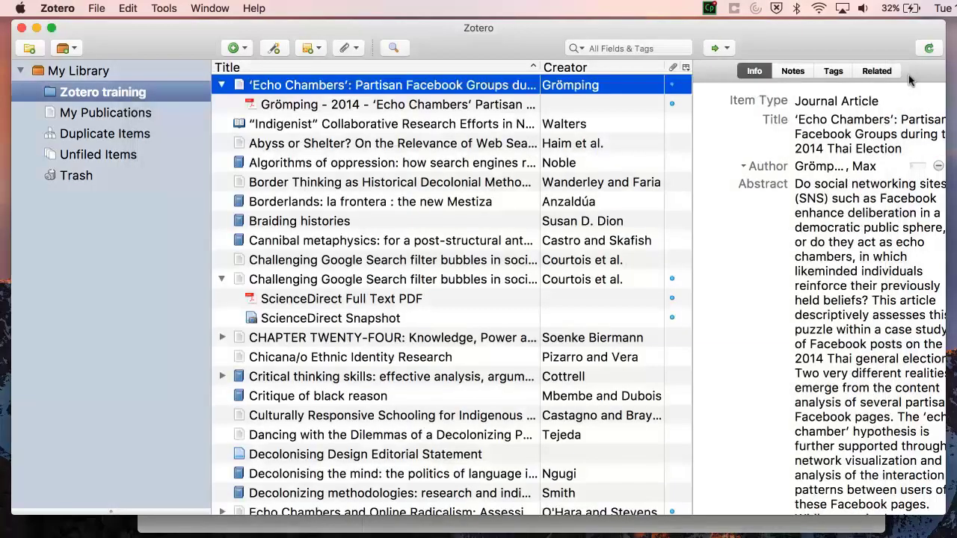
right_click(155, 91)
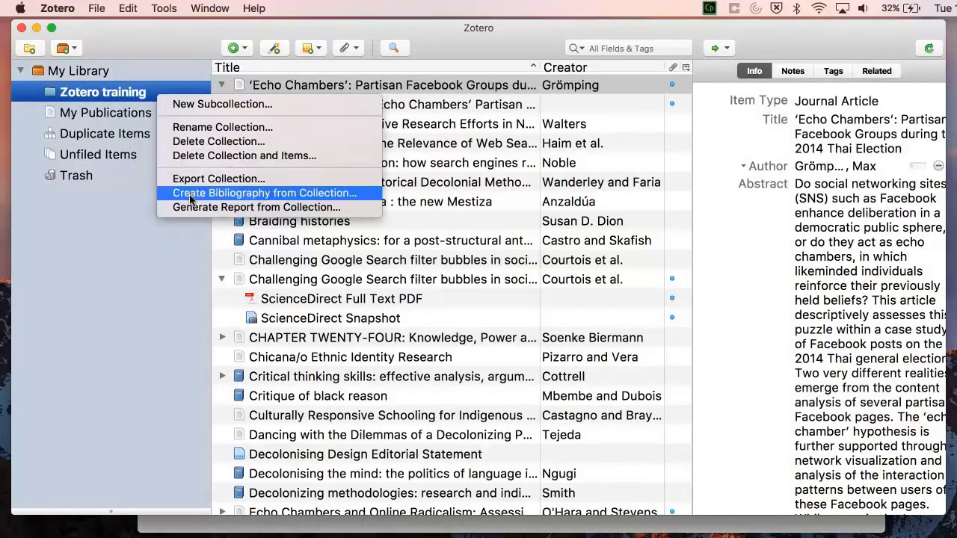
left_click(298, 195)
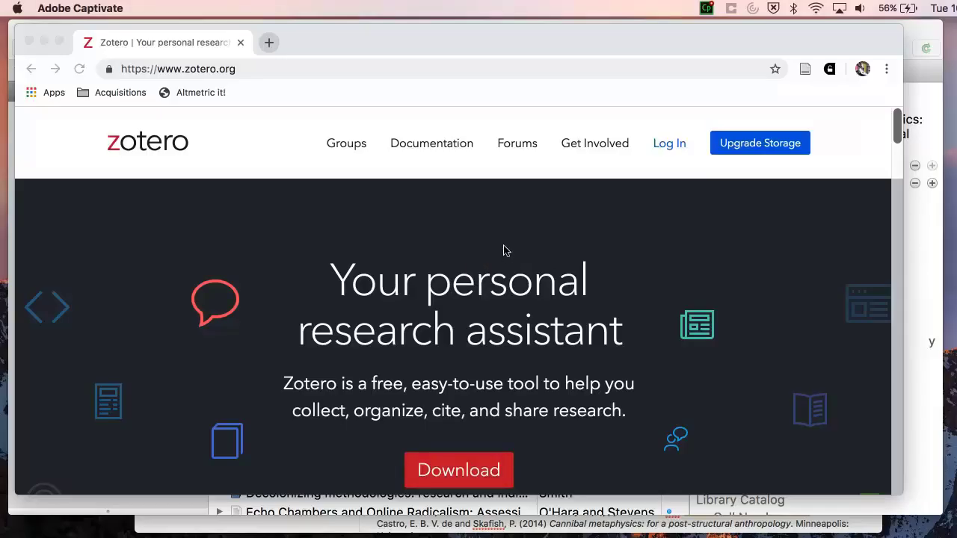
- Open the Zotero Documentation page and scroll toward Generating Bibliographies, Citations, and Reports
left_click(459, 149)
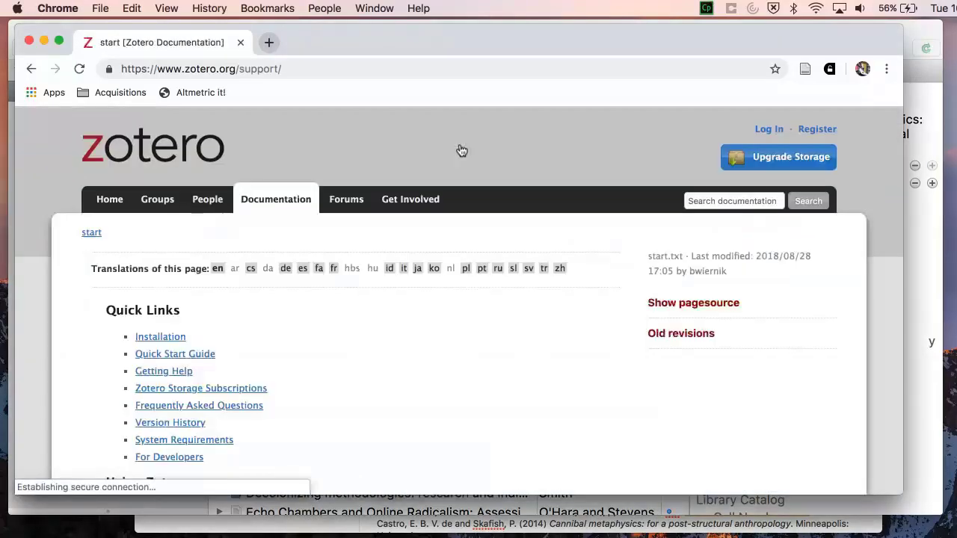
scroll(390, 314, "down", 5)
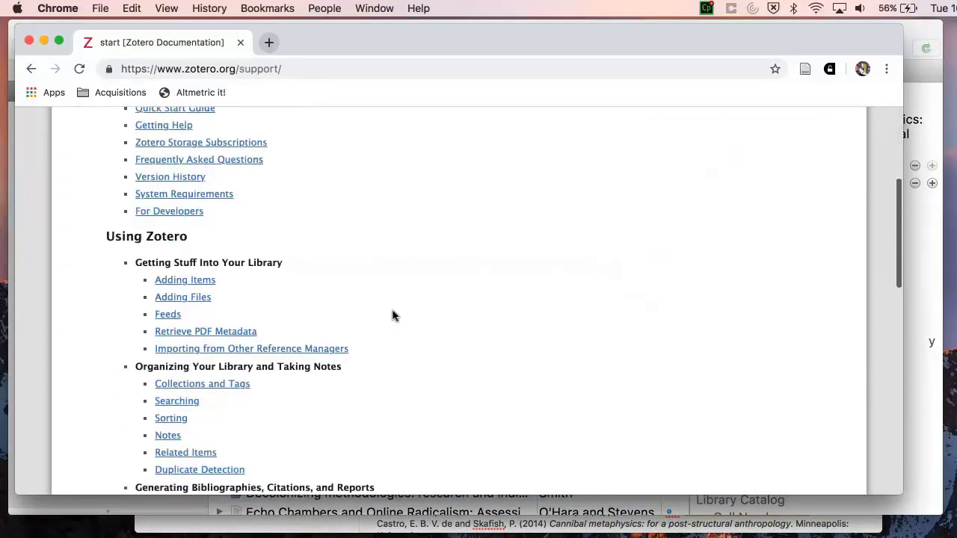
scroll(391, 314, "down", 6)
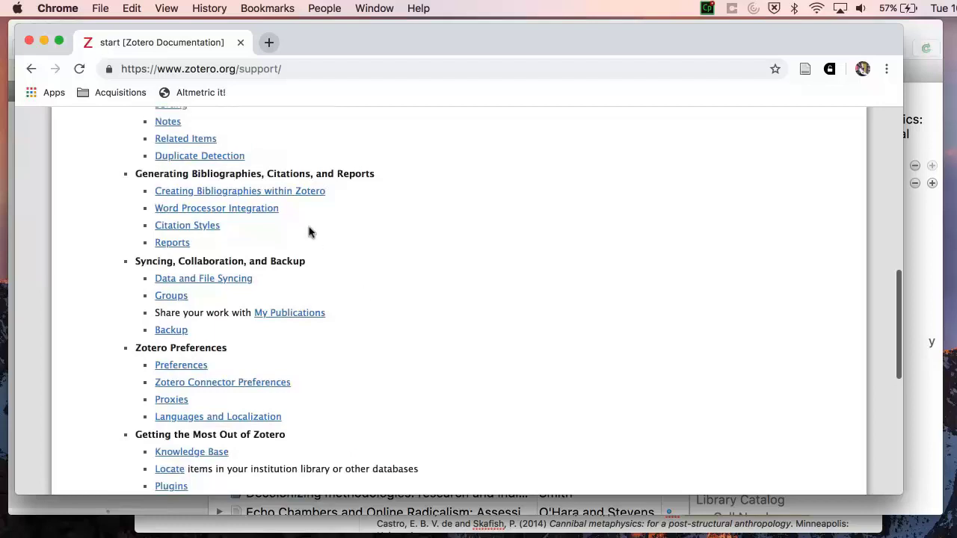